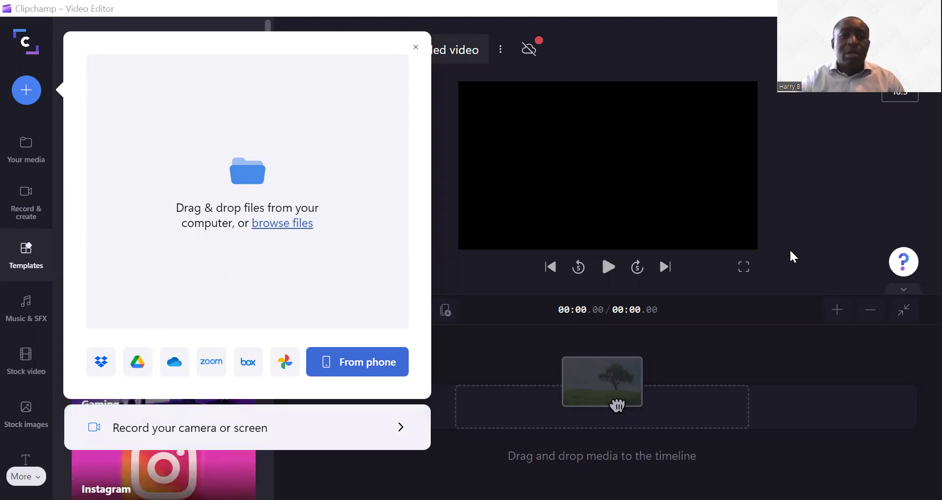
Import the video "How to add a subscribe button to all your videos on your youtube channel (1)" from the ClipChamp desktop folder.
{"action": "key", "text": "Escape"}
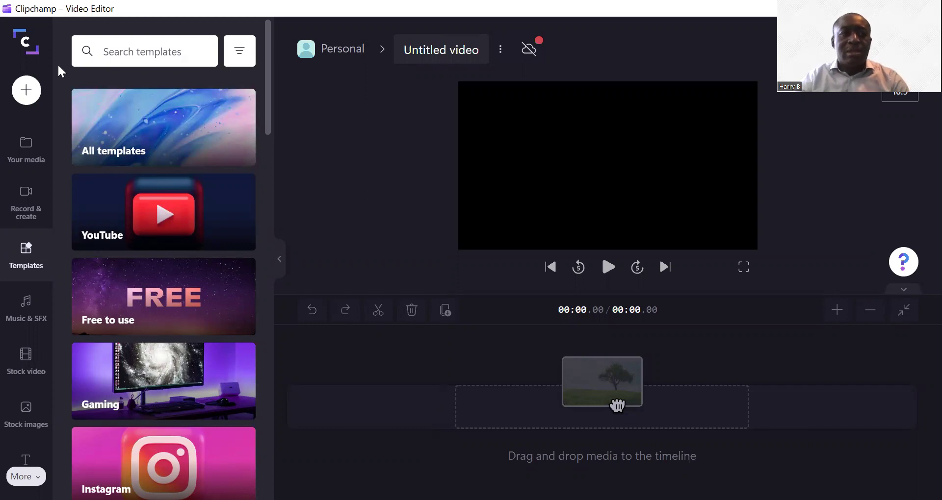
{"action": "left_click", "coordinate": [27, 93]}
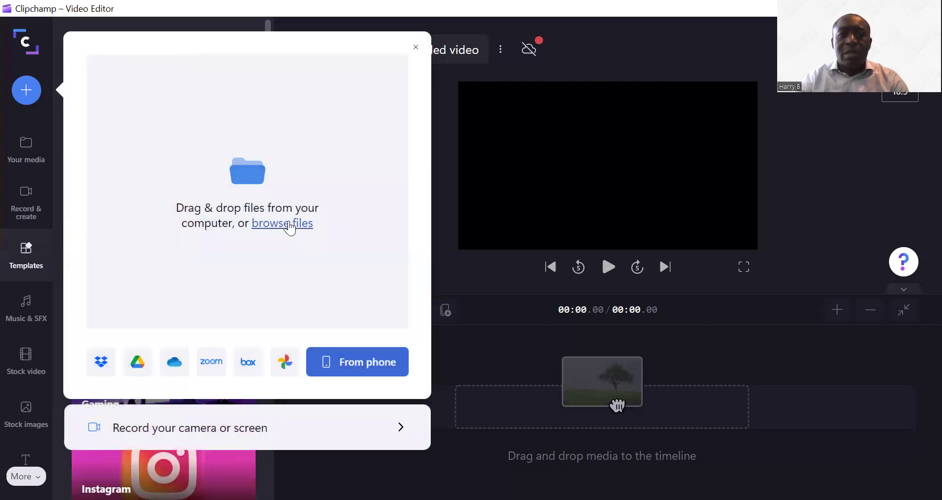
{"action": "left_click", "coordinate": [291, 225]}
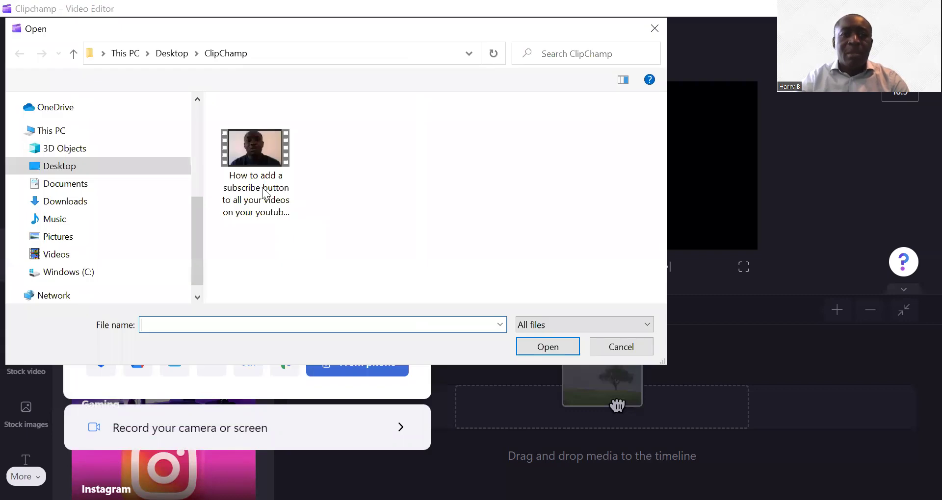
{"action": "left_click", "coordinate": [254, 152]}
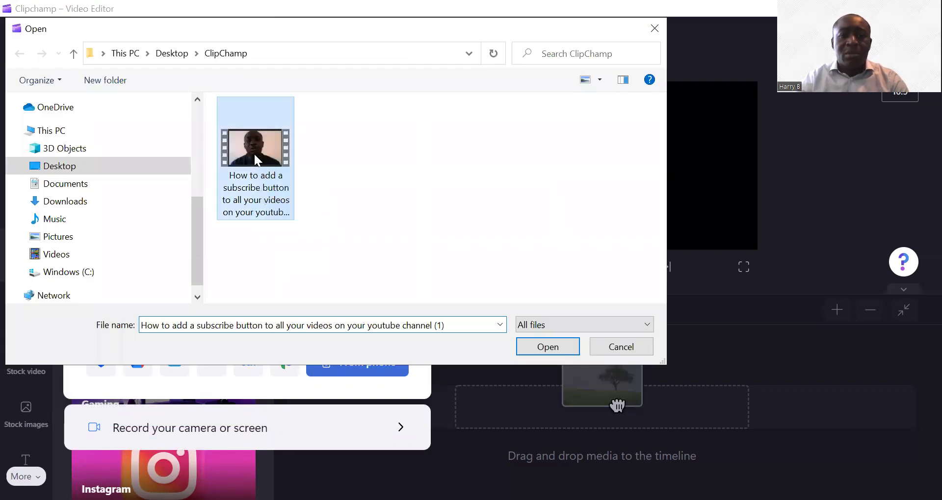
{"action": "left_click", "coordinate": [549, 347]}
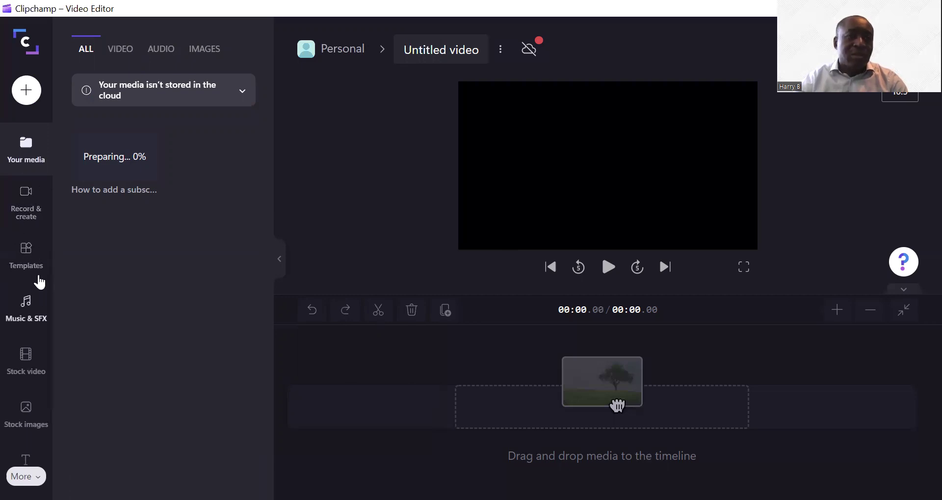
Look at the recording and creation section, then return to the media library to check the imported video.
{"action": "left_click", "coordinate": [31, 203]}
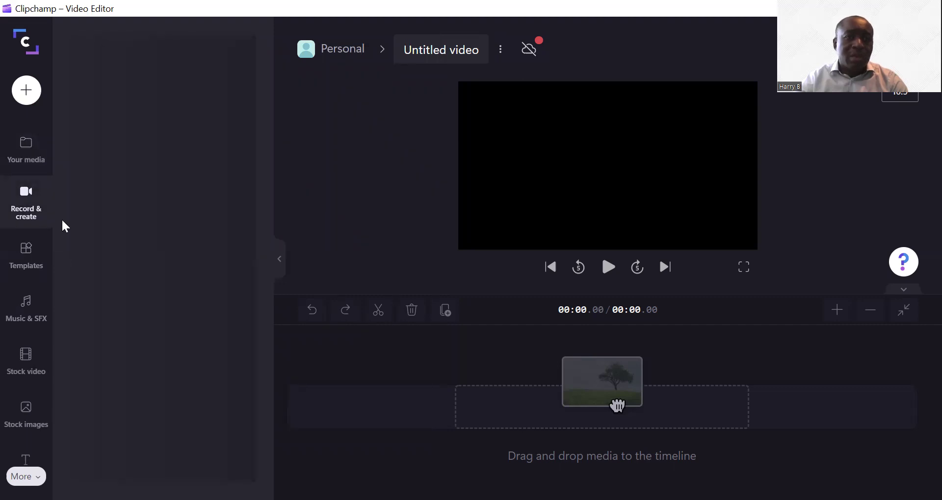
{"action": "left_click", "coordinate": [38, 241]}
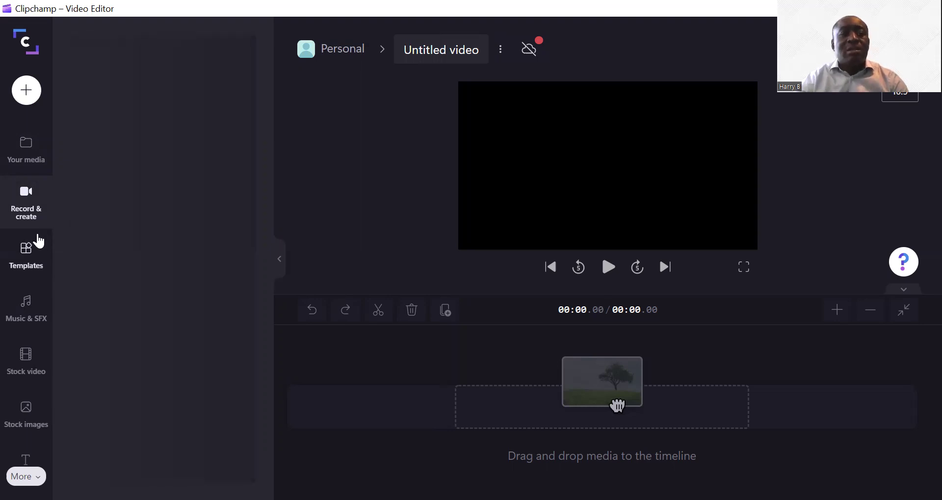
{"action": "left_click", "coordinate": [32, 161]}
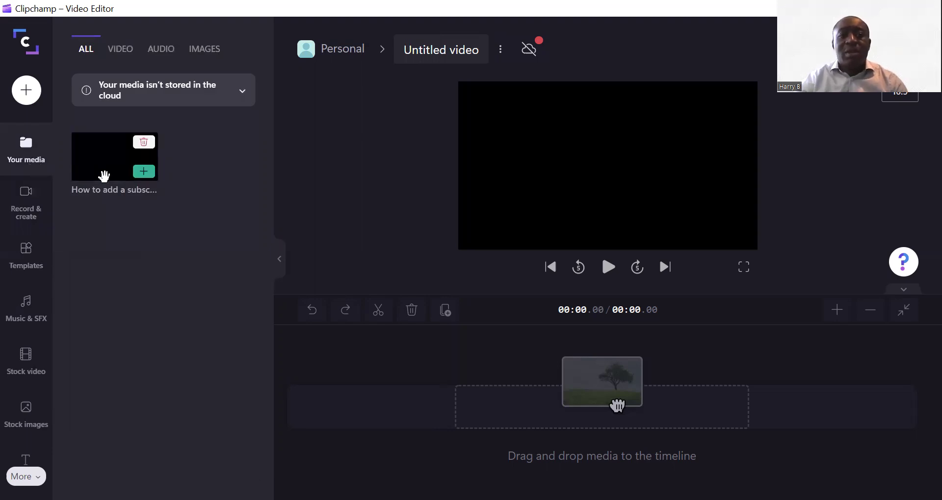
{"action": "mouse_move", "coordinate": [105, 177]}
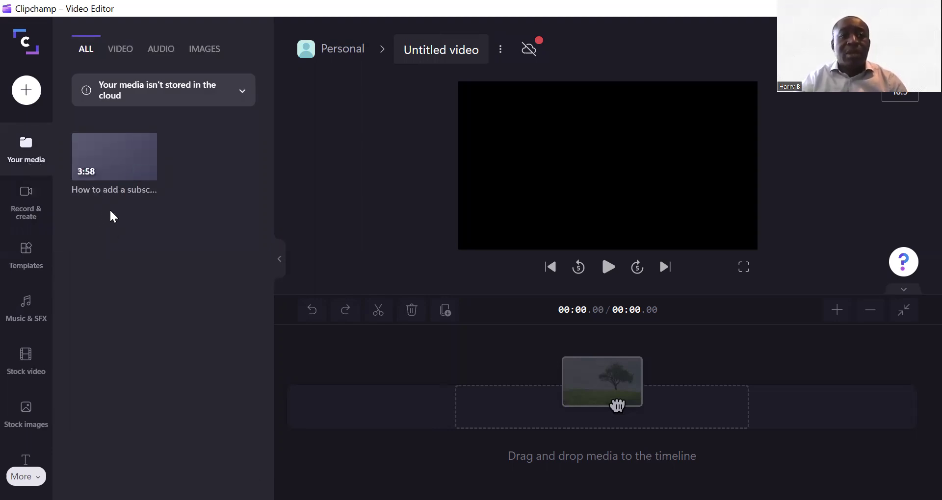
Open the camera recording setup to view its microphone, Speaker Coach and camera options, and leave it without recording.
{"action": "left_click", "coordinate": [30, 212]}
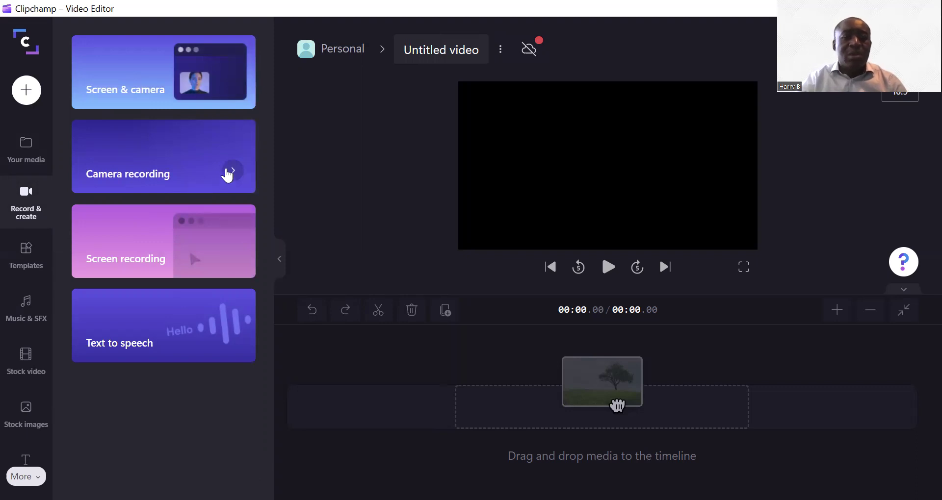
{"action": "left_click", "coordinate": [227, 173]}
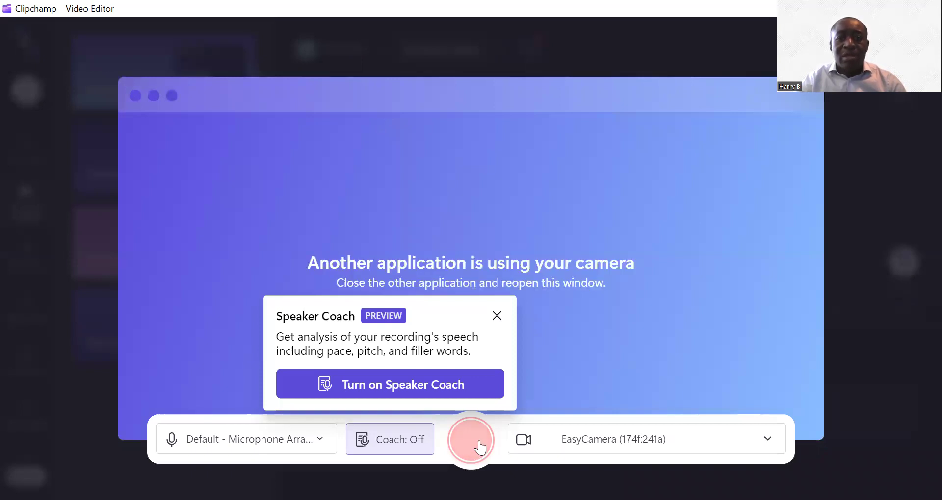
{"action": "key", "text": "Escape"}
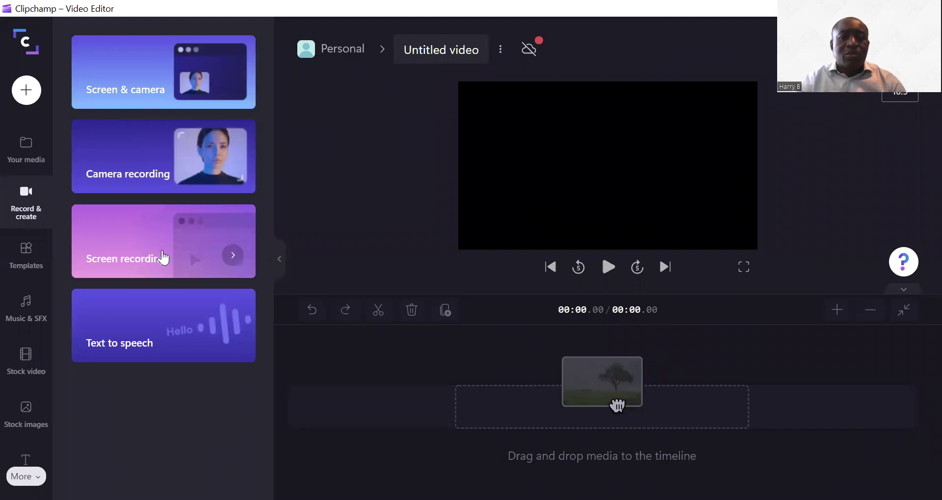
Open the screen recorder, view the choices of what to share, and close it without recording.
{"action": "left_click", "coordinate": [200, 264]}
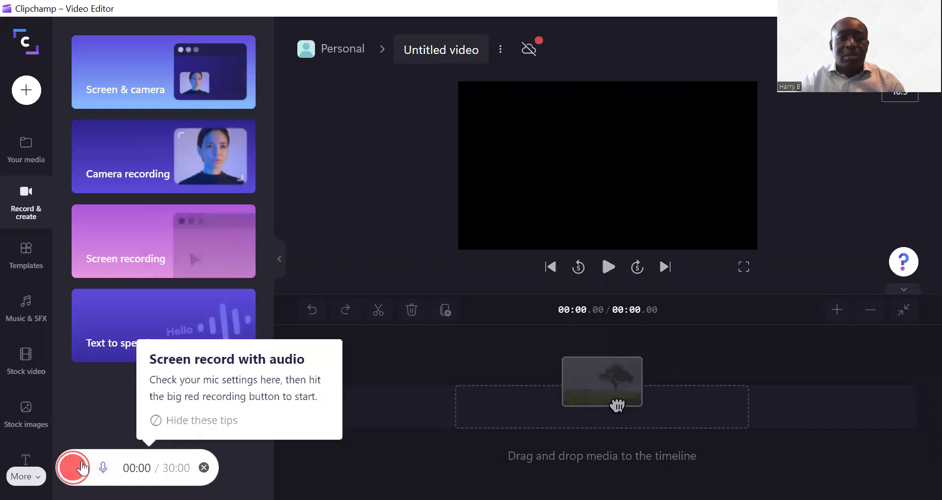
{"action": "left_click", "coordinate": [80, 467]}
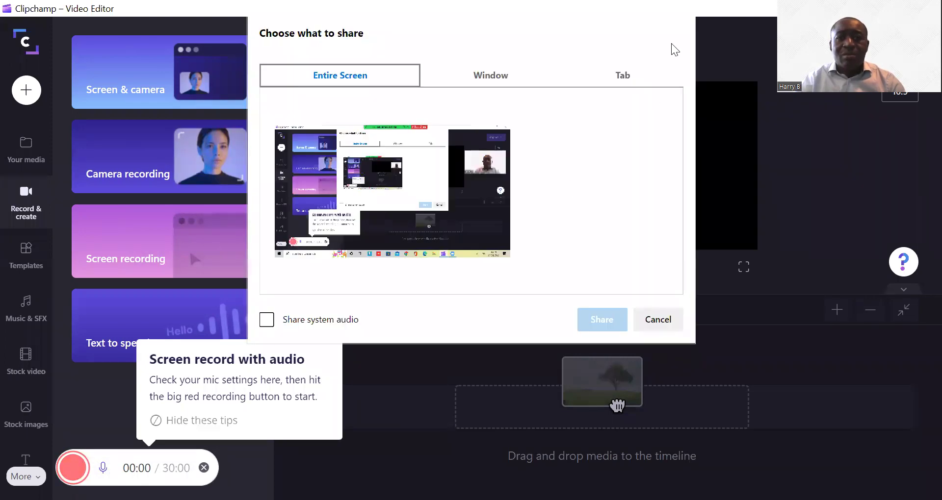
{"action": "left_click", "coordinate": [658, 319]}
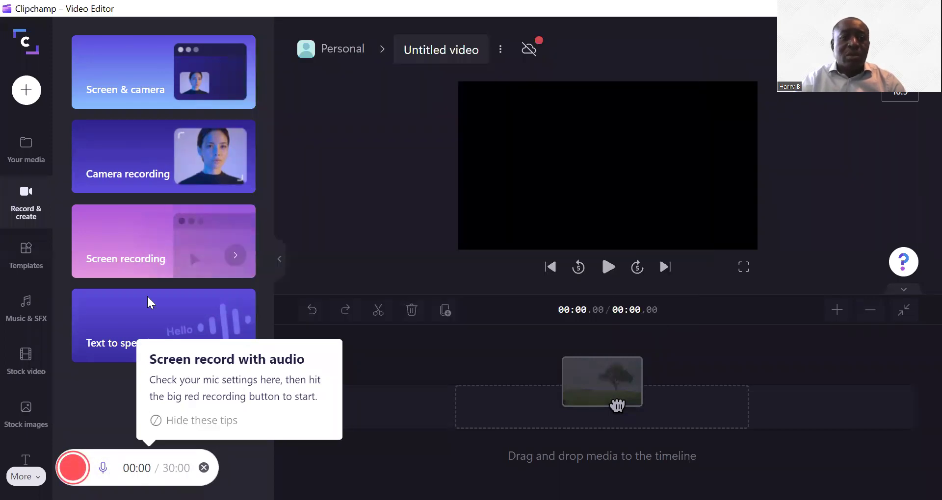
{"action": "left_click", "coordinate": [204, 468]}
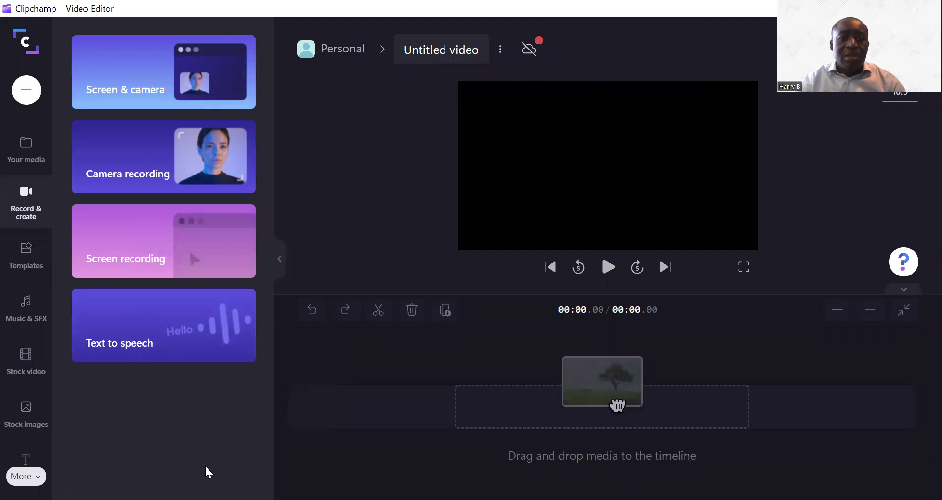
Enter a sample first name as the text-to-speech text and preview it with the Jenny - Feminine voice.
{"action": "left_click", "coordinate": [128, 338]}
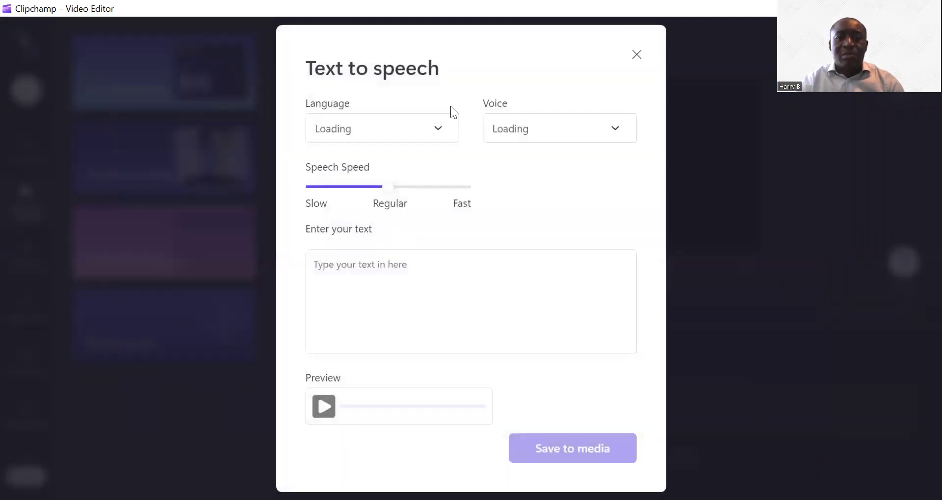
{"action": "left_click", "coordinate": [372, 296]}
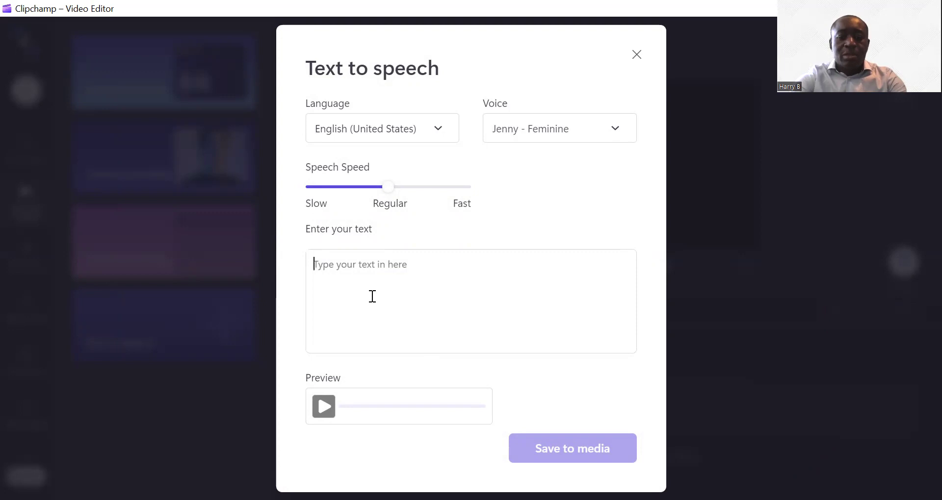
{"action": "type", "text": "john"}
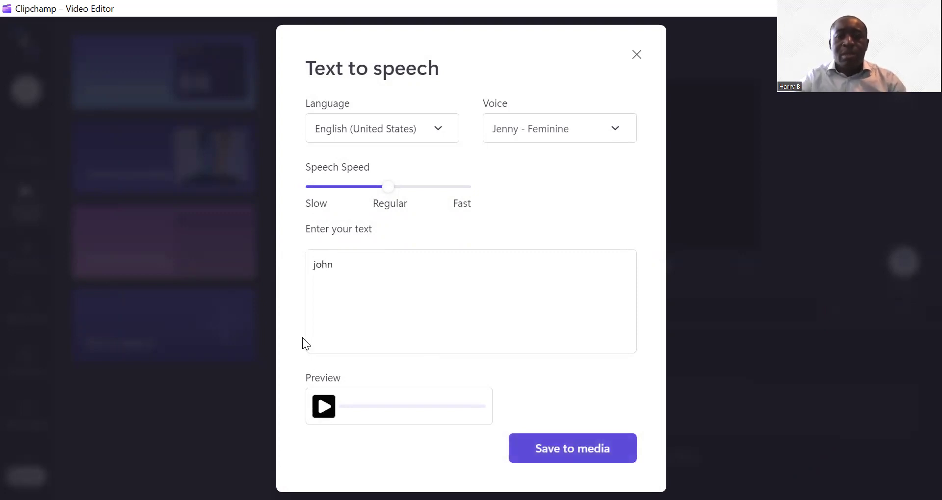
{"action": "left_click", "coordinate": [326, 405]}
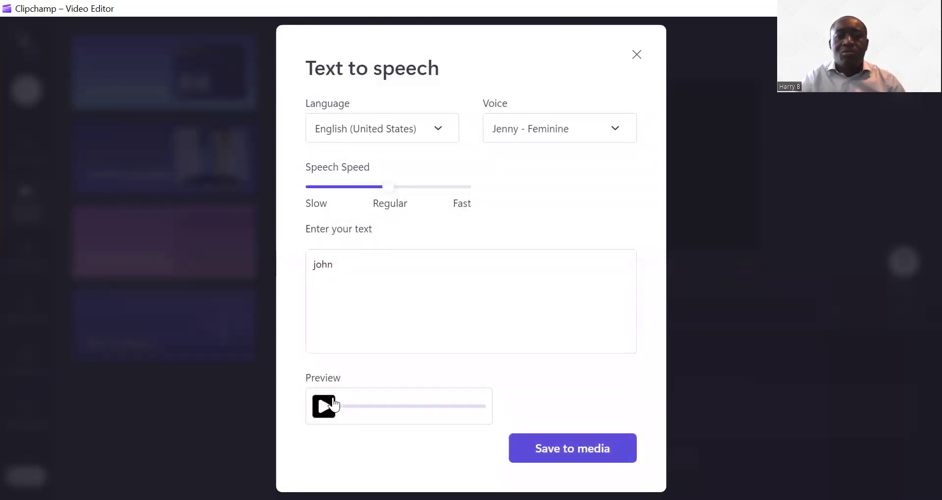
{"action": "left_click", "coordinate": [332, 405]}
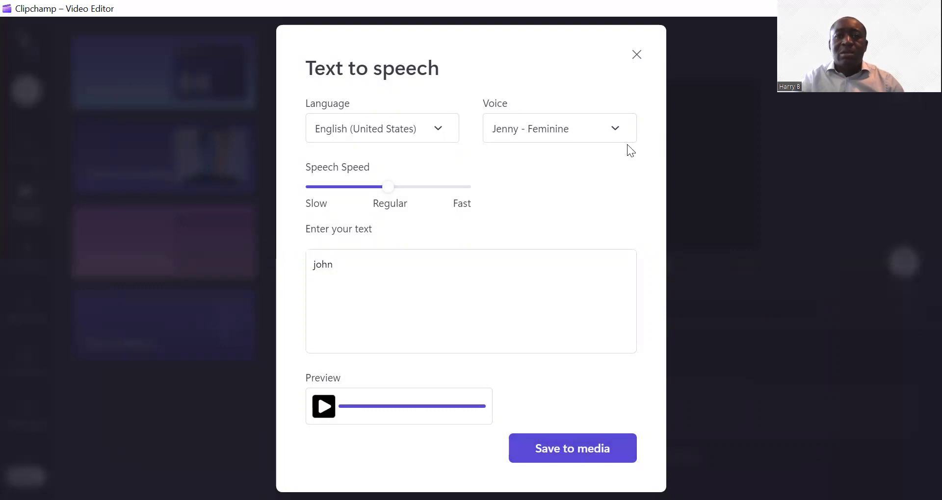
Set the text-to-speech voice to Eric - Masculine and preview the speech.
{"action": "left_click", "coordinate": [614, 132]}
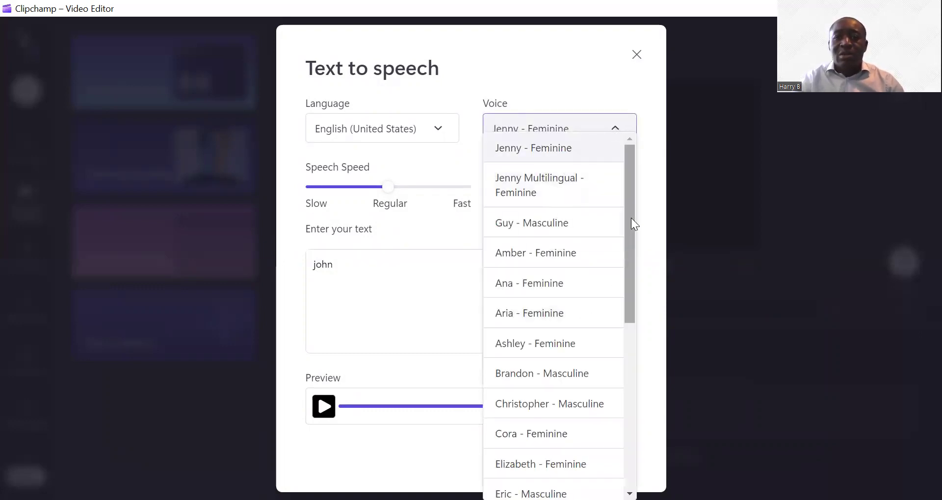
{"action": "scroll", "coordinate": [572, 265], "scroll_direction": "down", "scroll_amount": 5}
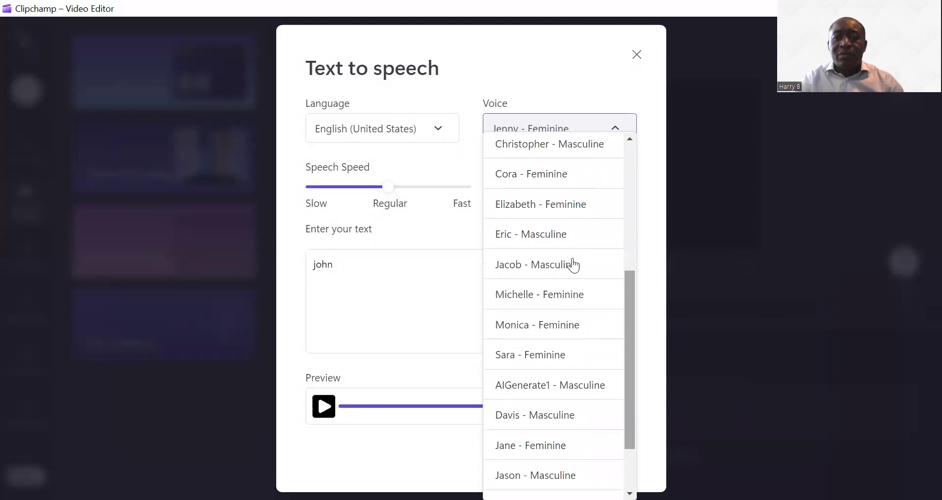
{"action": "left_click", "coordinate": [548, 243]}
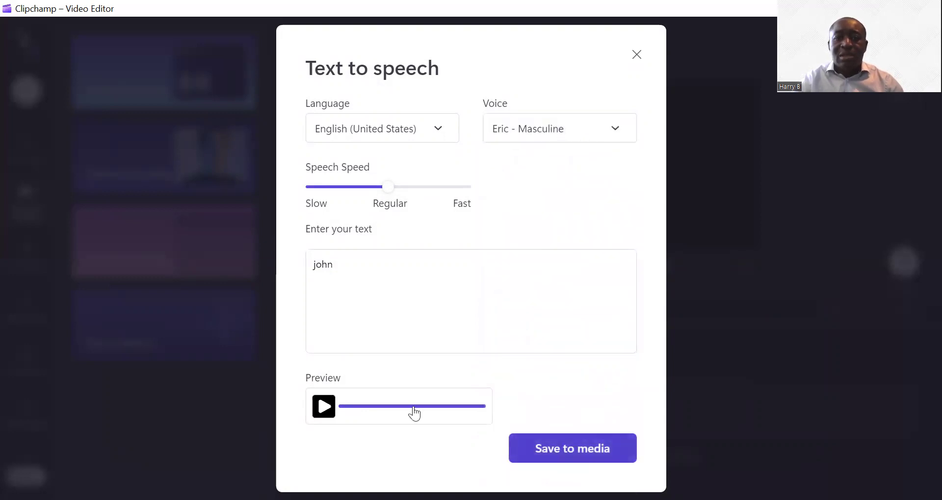
{"action": "left_click", "coordinate": [324, 406]}
{"action": "left_click", "coordinate": [324, 406]}
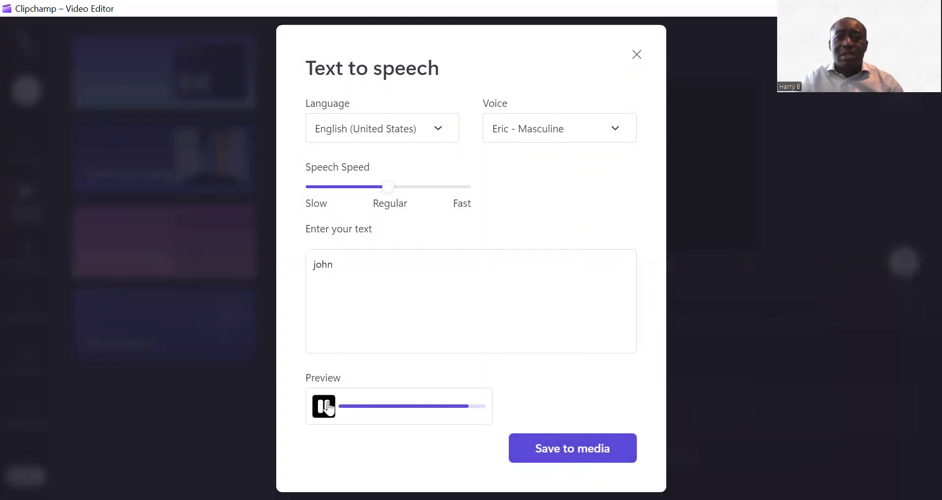
Examine the available text-to-speech languages and leave text to speech without saving to media.
{"action": "left_click", "coordinate": [442, 130]}
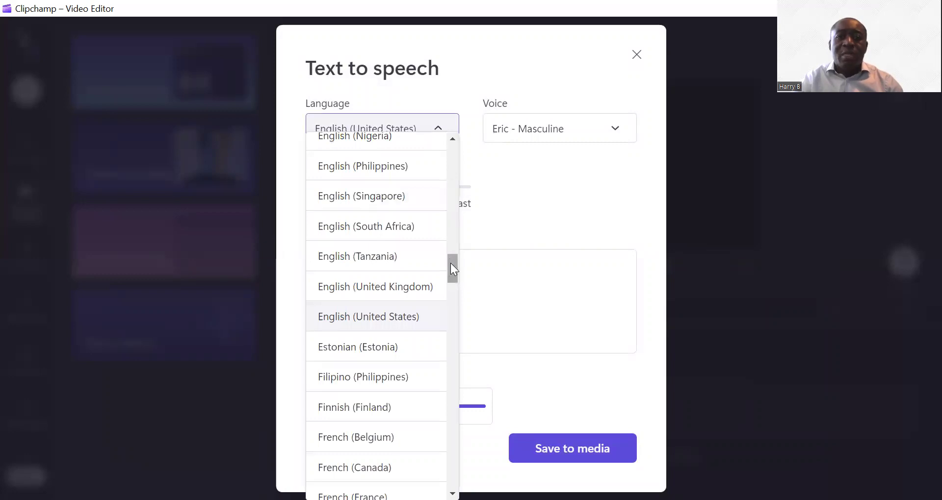
{"action": "left_click_drag", "start_coordinate": [456, 267], "coordinate": [457, 268]}
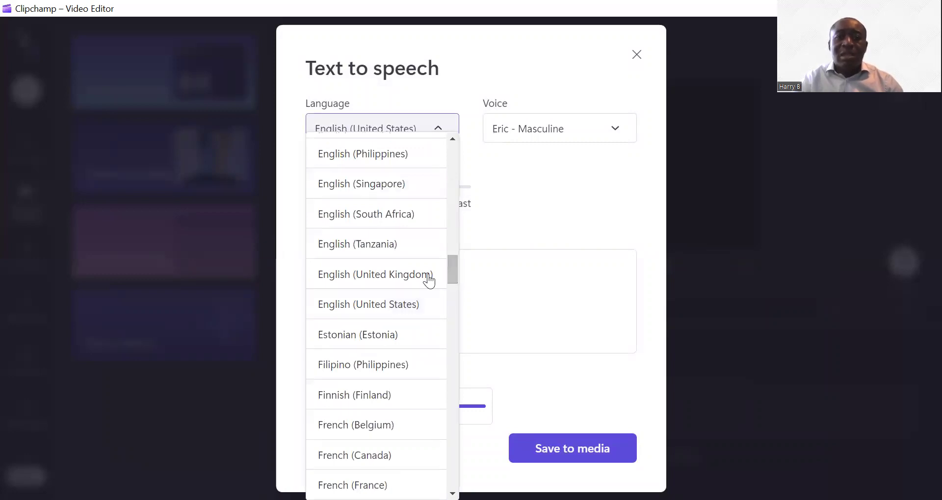
{"action": "left_click", "coordinate": [636, 54]}
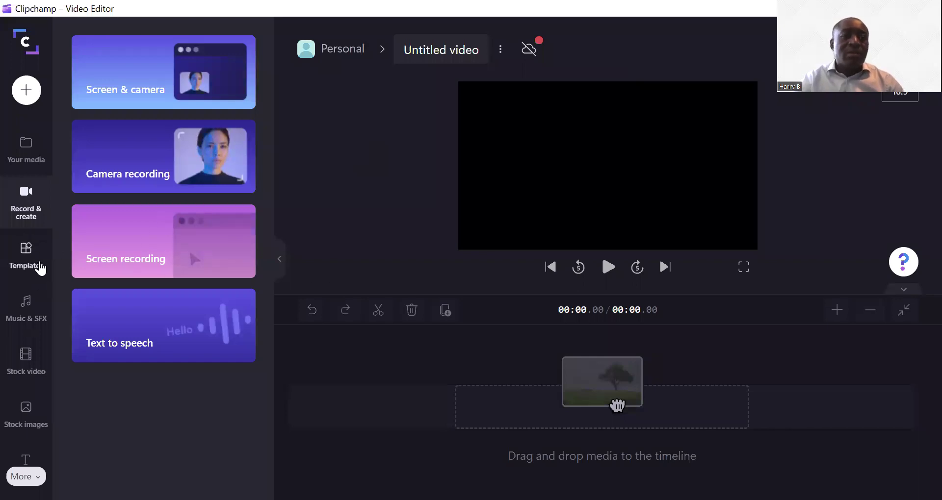
Add the Pastel YouTube intro card from the YouTube template category to the timeline.
{"action": "left_click", "coordinate": [37, 265]}
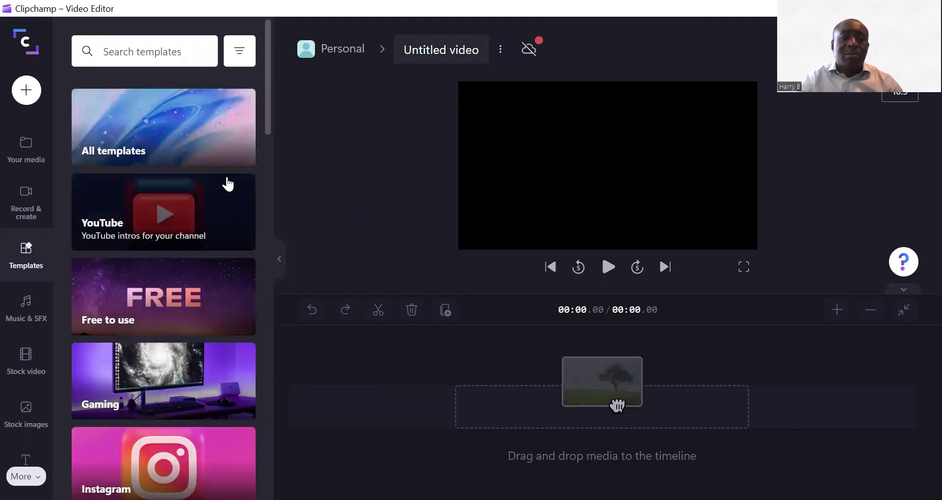
{"action": "left_click", "coordinate": [169, 222]}
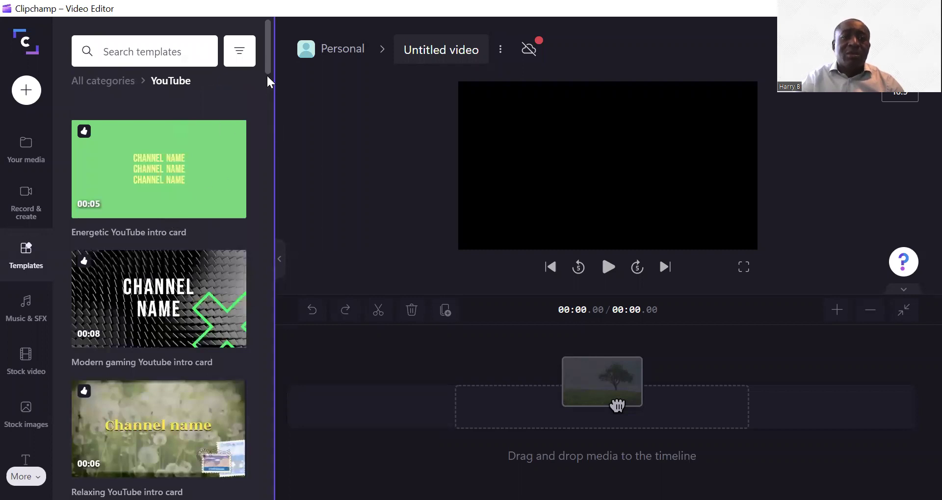
{"action": "left_click_drag", "start_coordinate": [266, 61], "coordinate": [267, 135]}
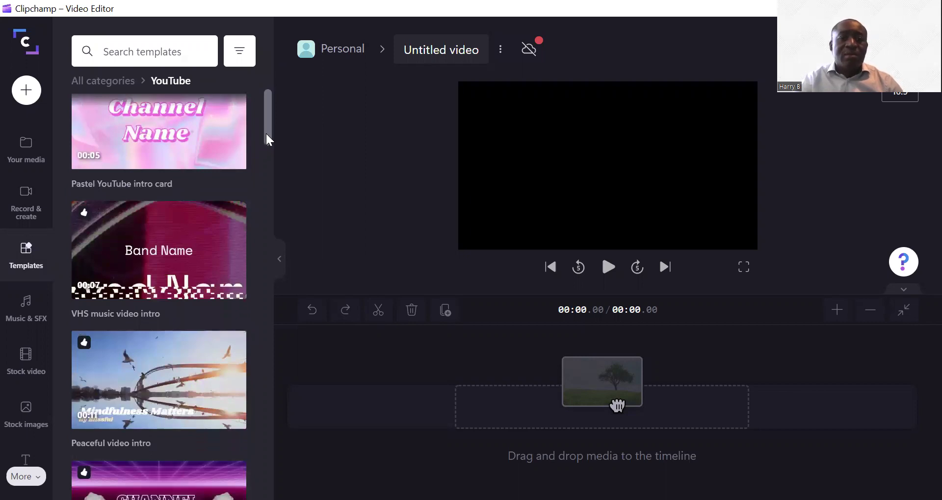
{"action": "mouse_move", "coordinate": [235, 170]}
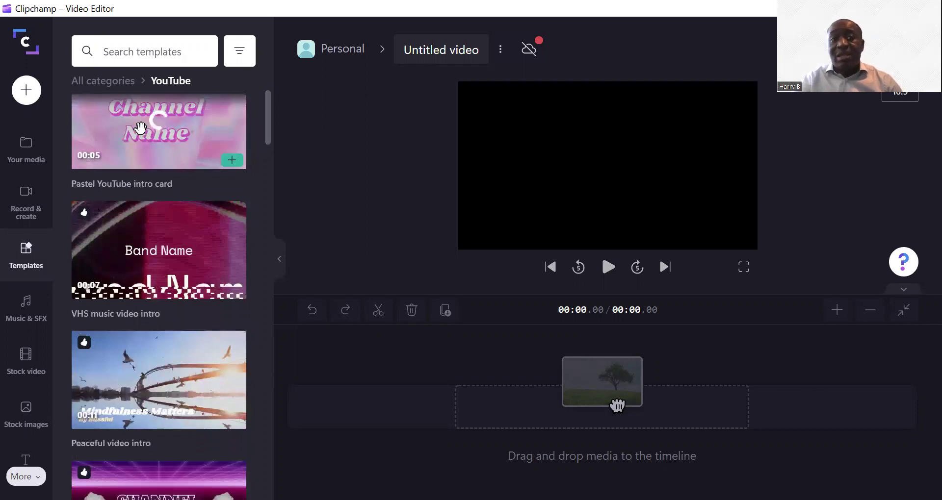
{"action": "left_click", "coordinate": [232, 162]}
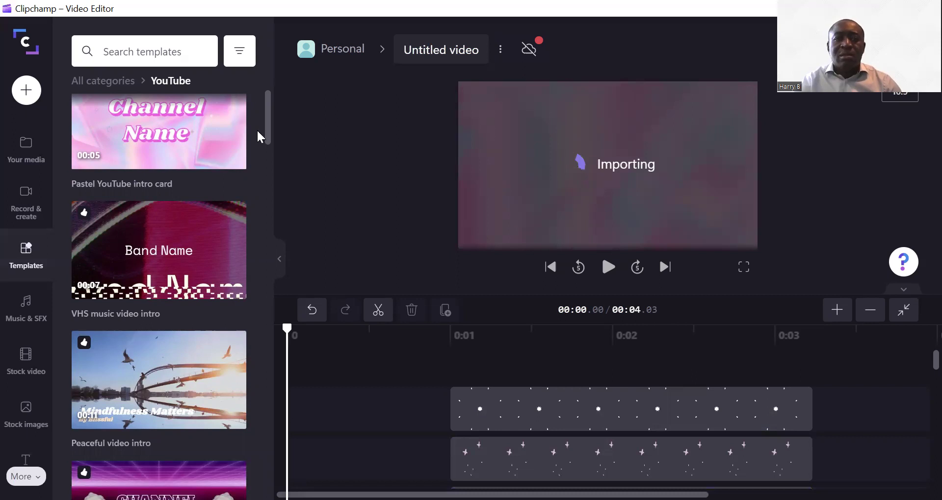
Look through the remaining YouTube intro and outro templates below the Pastel YouTube intro card.
{"action": "scroll", "coordinate": [269, 128], "scroll_direction": "down", "scroll_amount": 1}
{"action": "scroll", "coordinate": [273, 168], "scroll_direction": "down", "scroll_amount": 5}
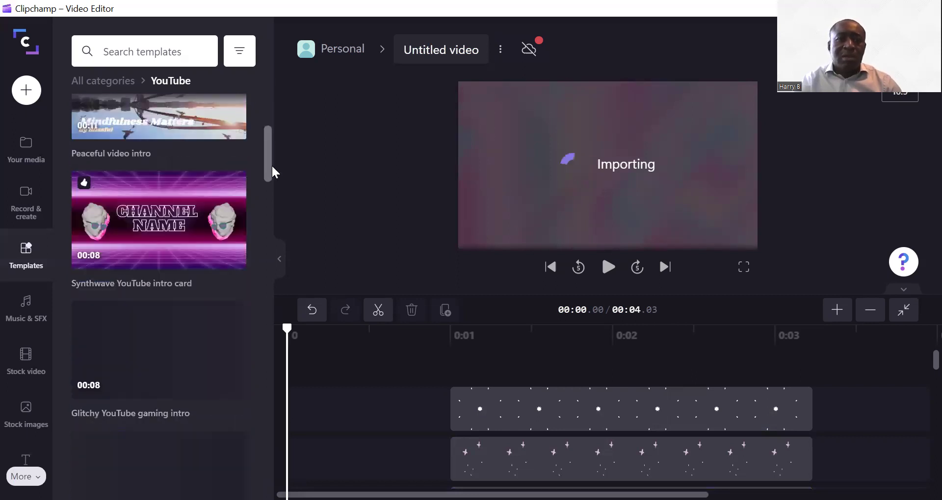
{"action": "scroll", "coordinate": [272, 173], "scroll_direction": "down", "scroll_amount": 2}
{"action": "scroll", "coordinate": [275, 181], "scroll_direction": "down", "scroll_amount": 1}
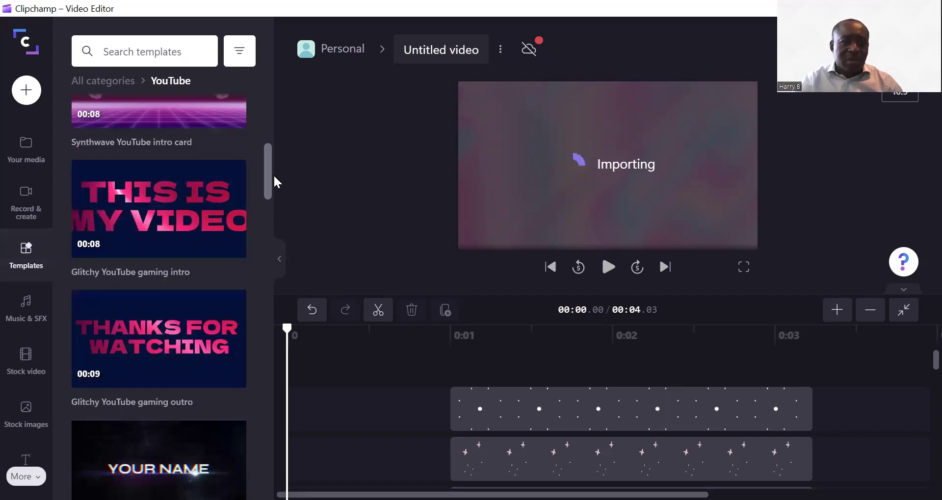
{"action": "scroll", "coordinate": [271, 270], "scroll_direction": "down", "scroll_amount": 10}
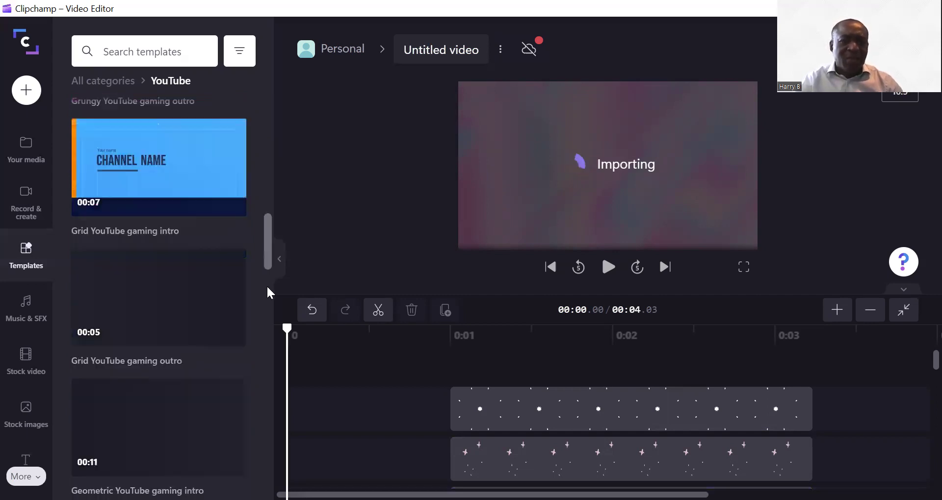
{"action": "scroll", "coordinate": [267, 290], "scroll_direction": "down", "scroll_amount": 5}
{"action": "scroll", "coordinate": [255, 325], "scroll_direction": "down", "scroll_amount": 5}
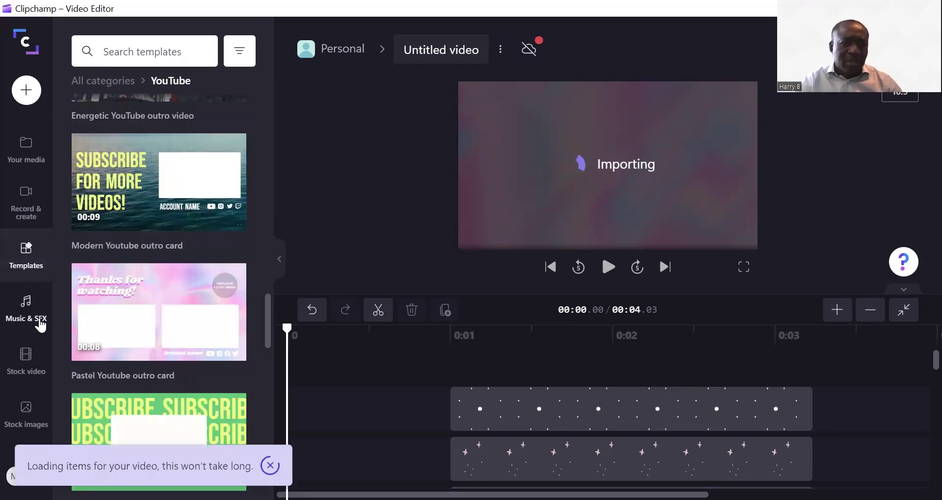
{"action": "scroll", "coordinate": [41, 309], "scroll_direction": "down", "scroll_amount": 2}
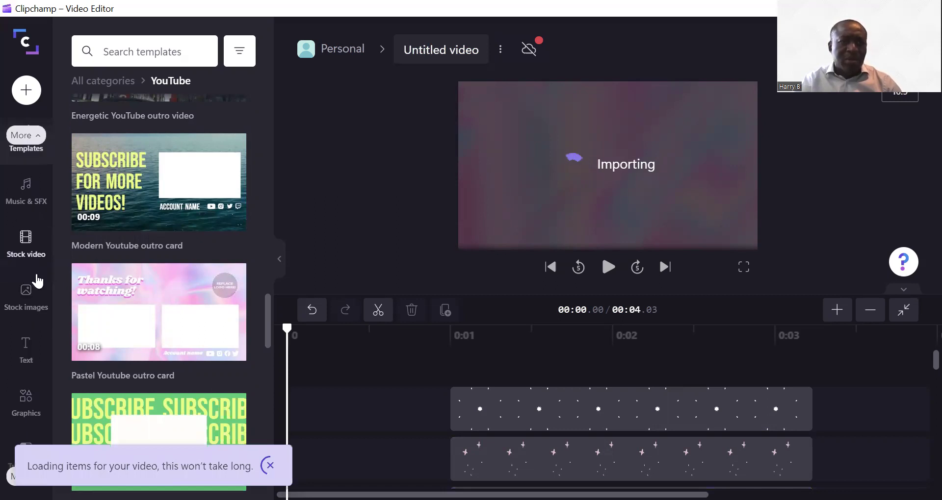
{"action": "scroll", "coordinate": [25, 316], "scroll_direction": "up", "scroll_amount": 2}
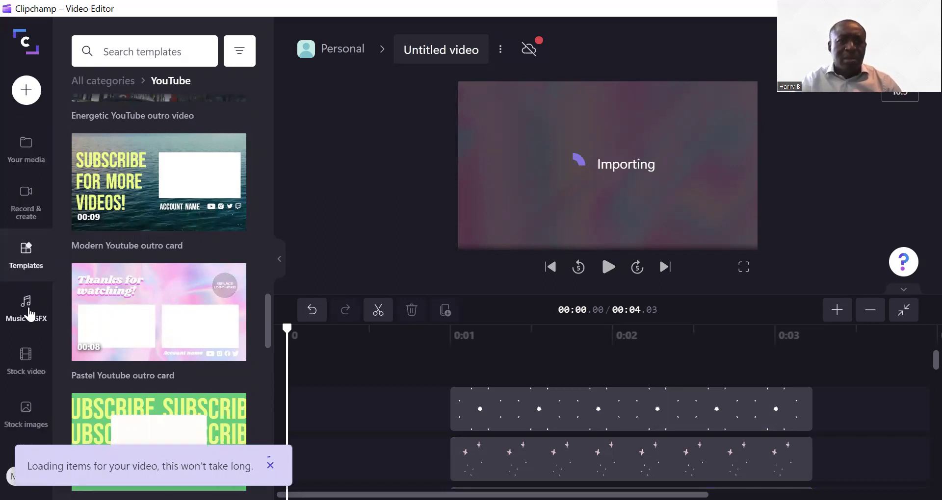
Browse the music and sound effects, stock video, stock images, text and graphics libraries.
{"action": "left_click", "coordinate": [31, 314]}
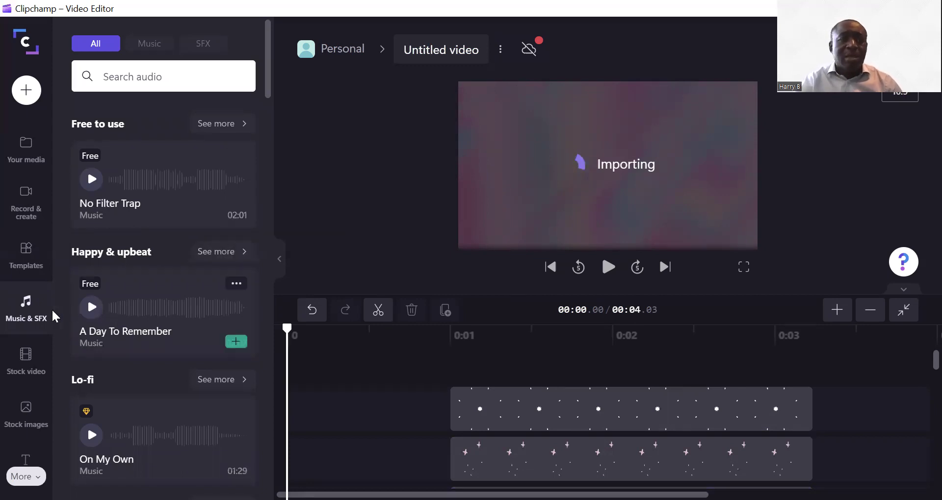
{"action": "scroll", "coordinate": [34, 230], "scroll_direction": "down", "scroll_amount": 3}
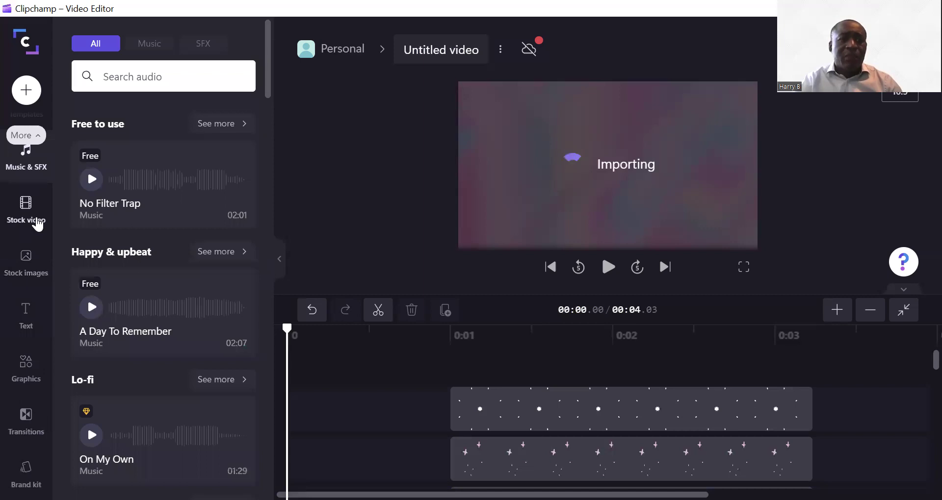
{"action": "left_click", "coordinate": [36, 223]}
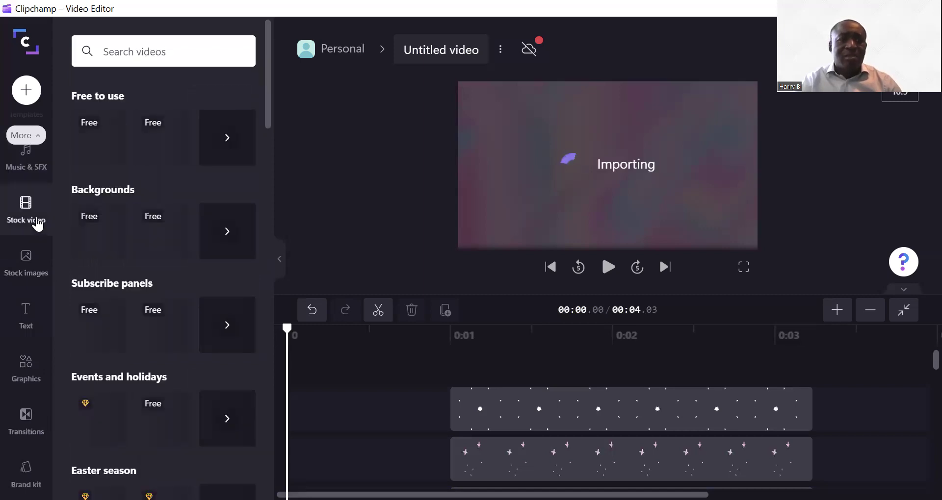
{"action": "left_click", "coordinate": [29, 265]}
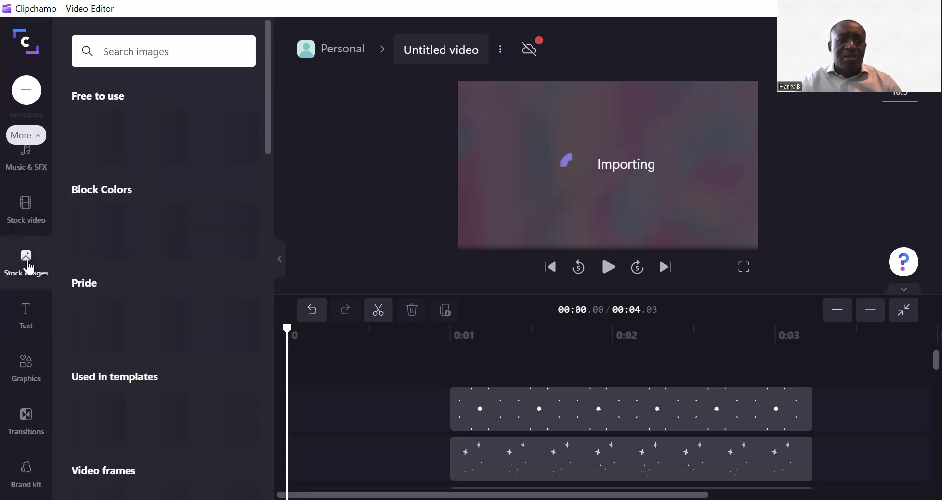
{"action": "left_click", "coordinate": [30, 319]}
{"action": "left_click", "coordinate": [31, 376]}
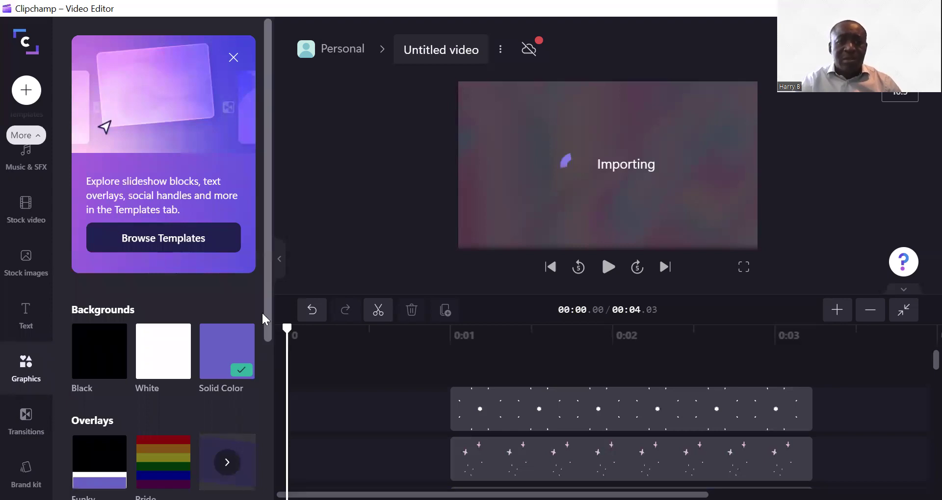
{"action": "scroll", "coordinate": [252, 411], "scroll_direction": "down", "scroll_amount": 1}
{"action": "scroll", "coordinate": [251, 419], "scroll_direction": "down", "scroll_amount": 2}
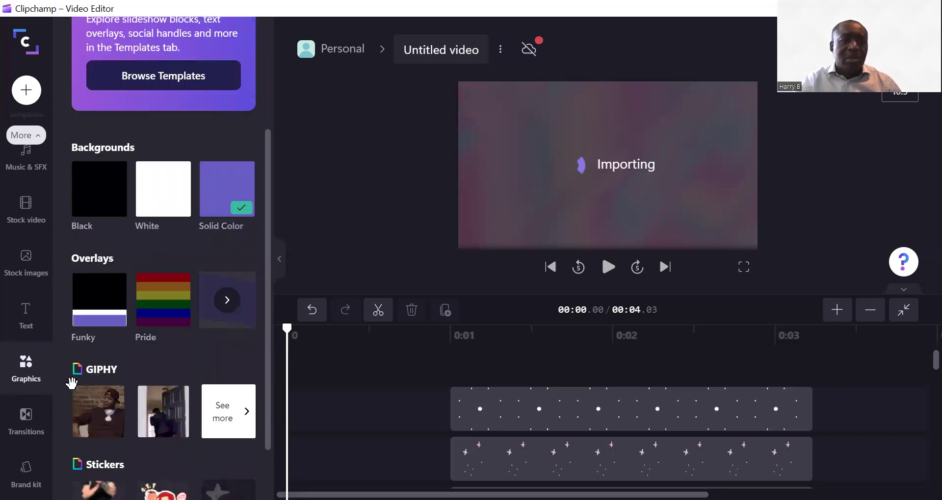
Examine the available transitions and the brand kit's fonts, colors and logos sections.
{"action": "left_click", "coordinate": [33, 425]}
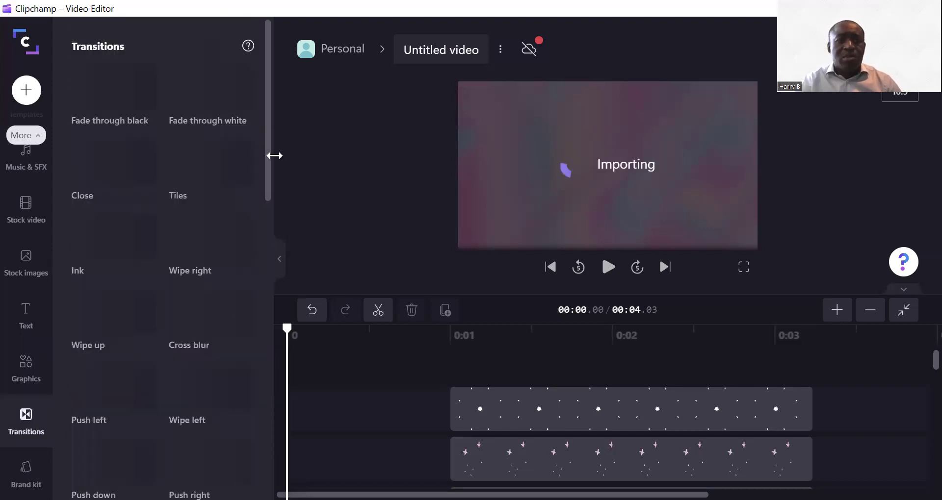
{"action": "scroll", "coordinate": [264, 268], "scroll_direction": "down", "scroll_amount": 6}
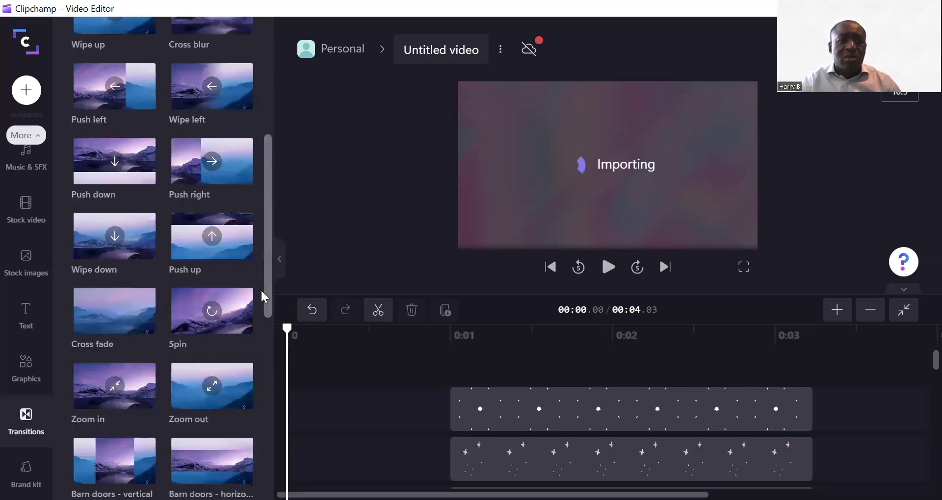
{"action": "scroll", "coordinate": [252, 384], "scroll_direction": "down", "scroll_amount": 6}
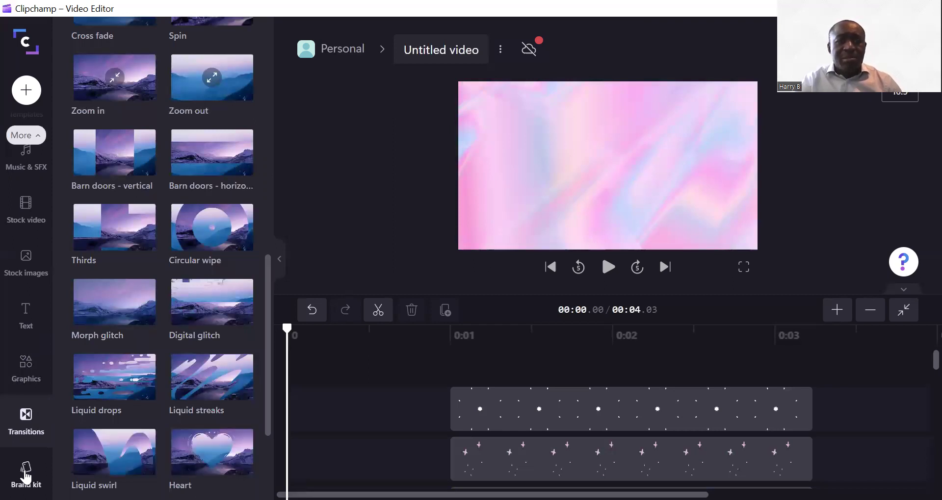
{"action": "left_click", "coordinate": [239, 306]}
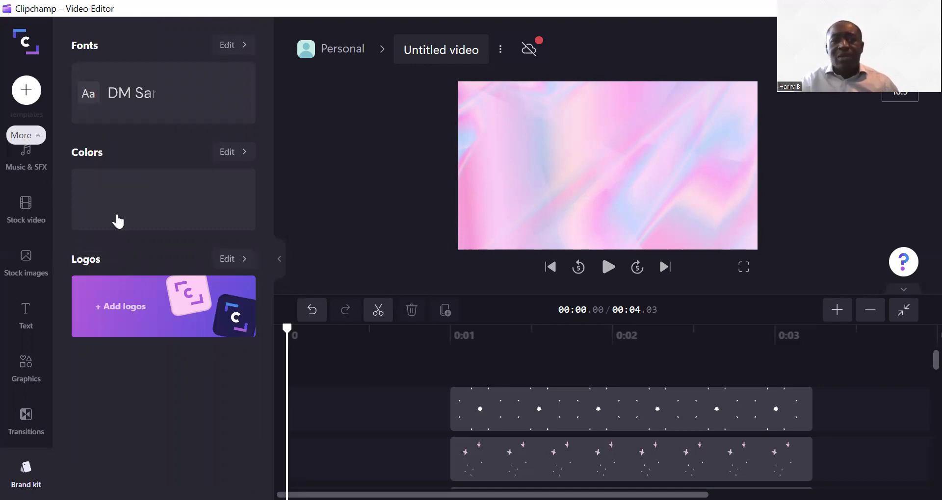
{"action": "scroll", "coordinate": [45, 203], "scroll_direction": "up", "scroll_amount": 2}
{"action": "scroll", "coordinate": [35, 185], "scroll_direction": "up", "scroll_amount": 1}
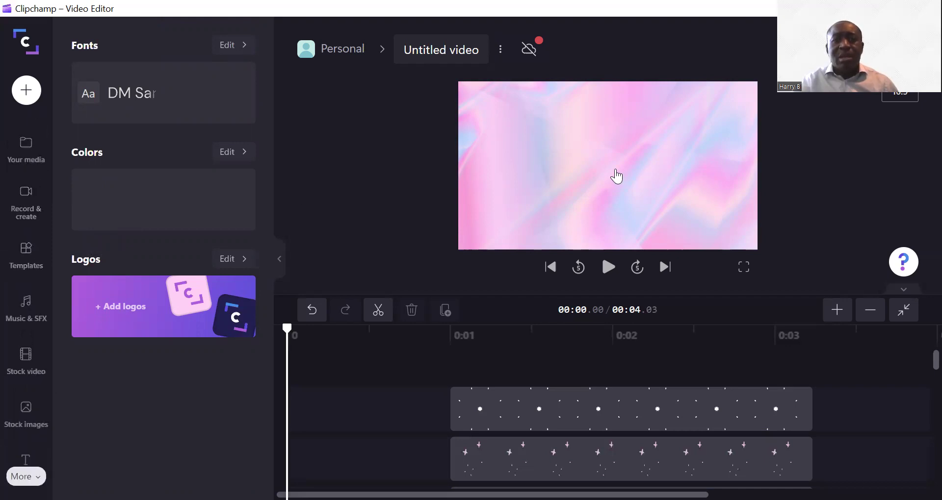
Play the intro in the preview and revisit the Pastel YouTube intro card in the YouTube template category.
{"action": "left_click", "coordinate": [611, 268]}
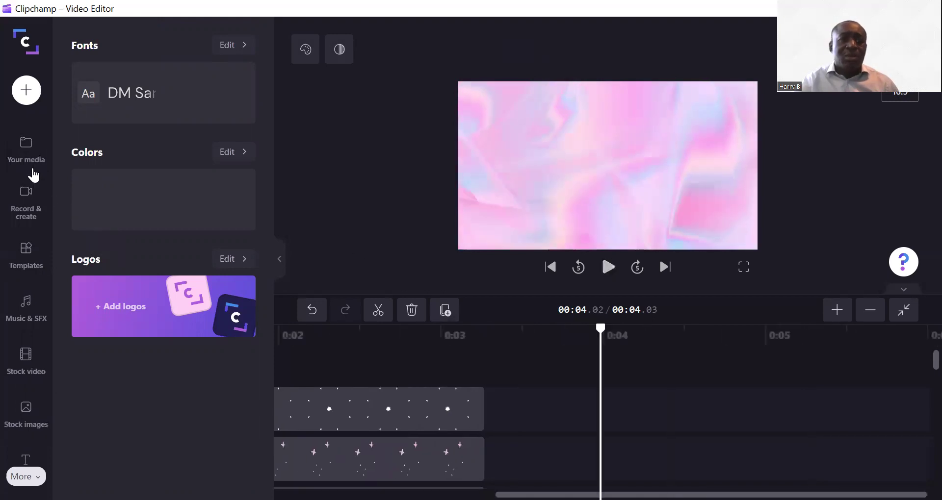
{"action": "left_click", "coordinate": [28, 253]}
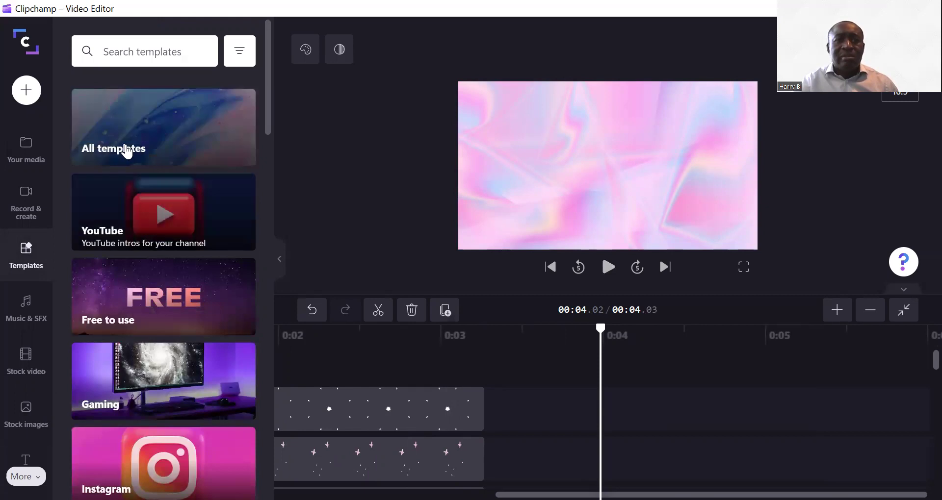
{"action": "left_click", "coordinate": [202, 203]}
{"action": "scroll", "coordinate": [203, 203], "scroll_direction": "down", "scroll_amount": 3}
{"action": "scroll", "coordinate": [203, 203], "scroll_direction": "down", "scroll_amount": 3}
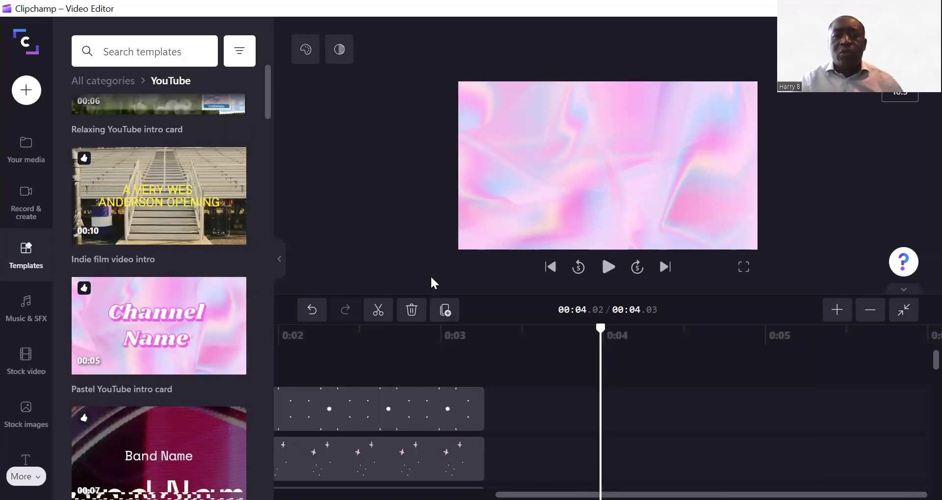
Replay the intro from the start and pause it once the full Channel Name title is displayed.
{"action": "left_click", "coordinate": [605, 270]}
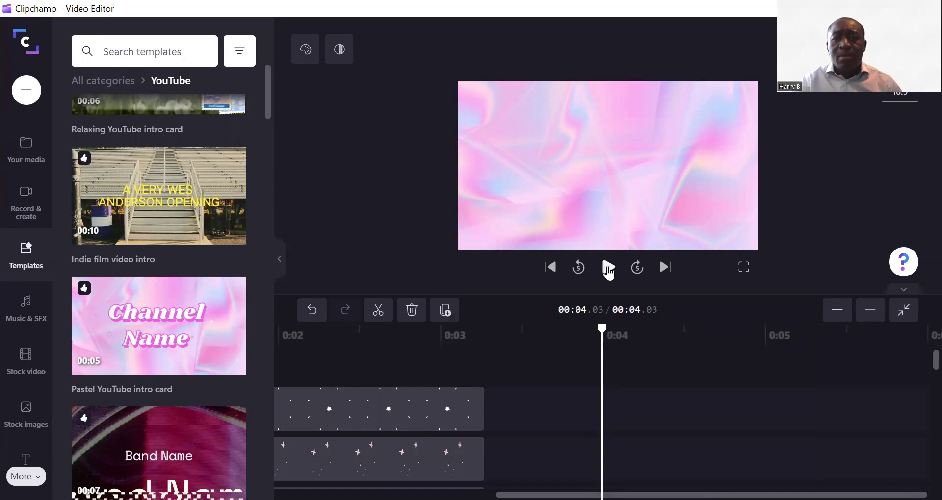
{"action": "left_click", "coordinate": [608, 271]}
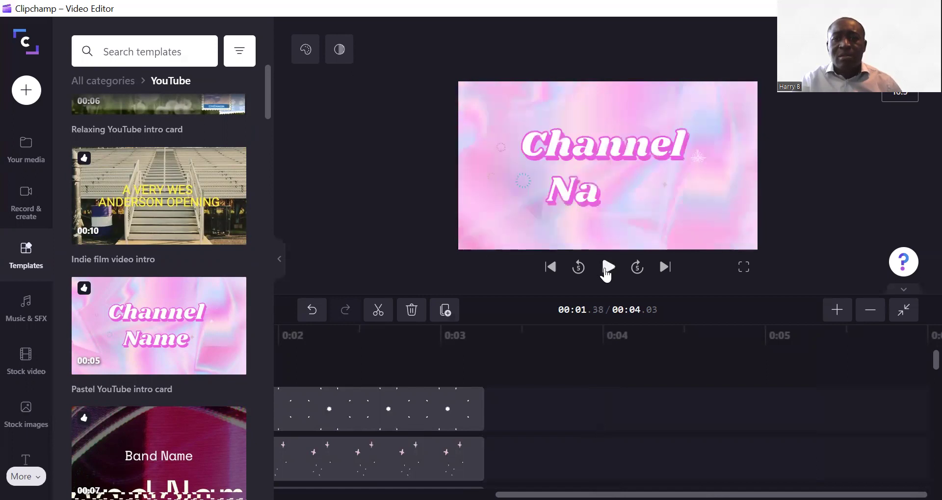
{"action": "left_click", "coordinate": [607, 269]}
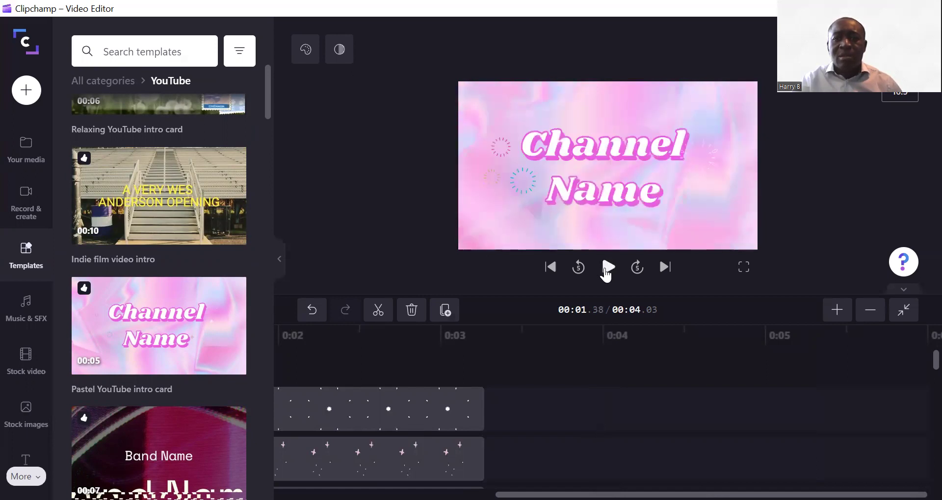
Replace the first line of the intro title, Channel, with "Test channel" and leave the text editor.
{"action": "left_click", "coordinate": [631, 187]}
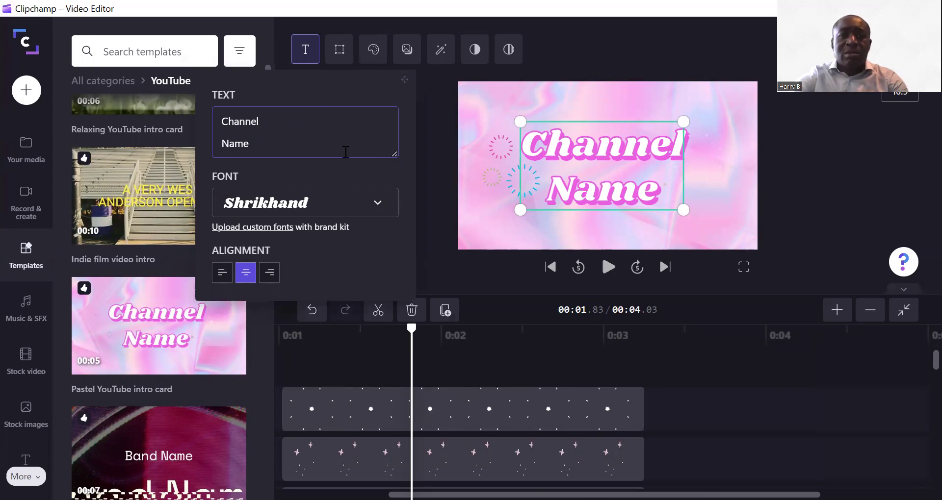
{"action": "key", "text": "BackSpace"}
{"action": "key", "text": "BackSpace"}
{"action": "key", "text": "BackSpace"}
{"action": "key", "text": "BackSpace"}
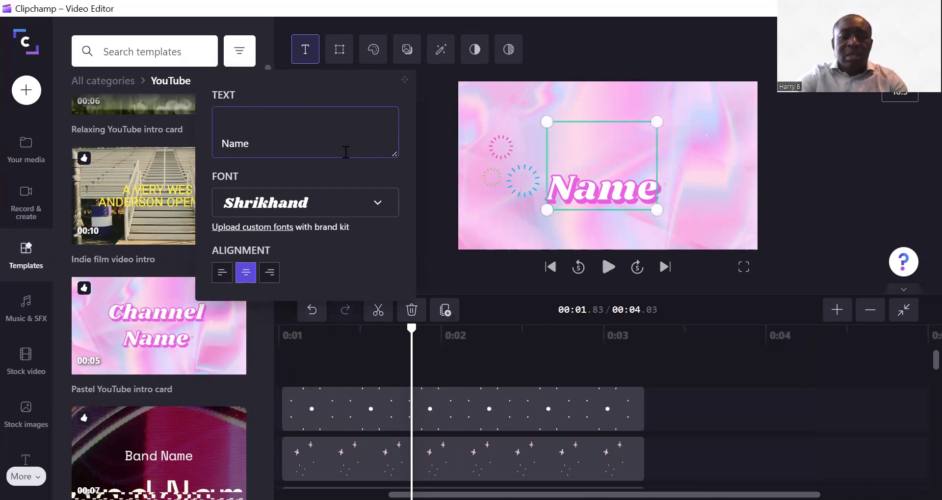
{"action": "type", "text": "Test"}
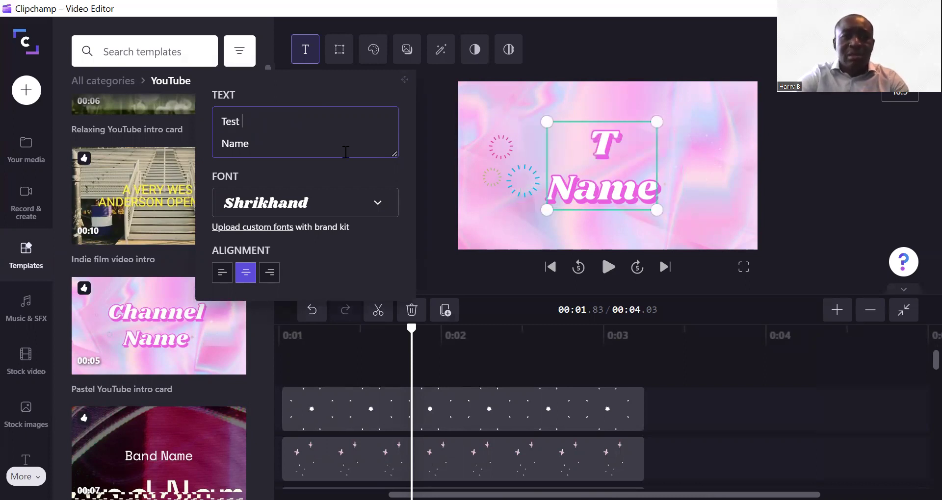
{"action": "type", "text": " chan"}
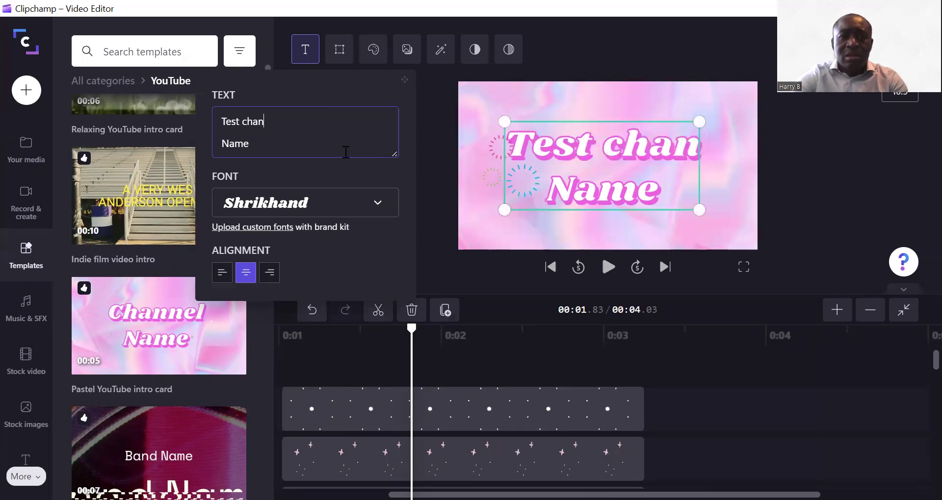
{"action": "type", "text": "nel"}
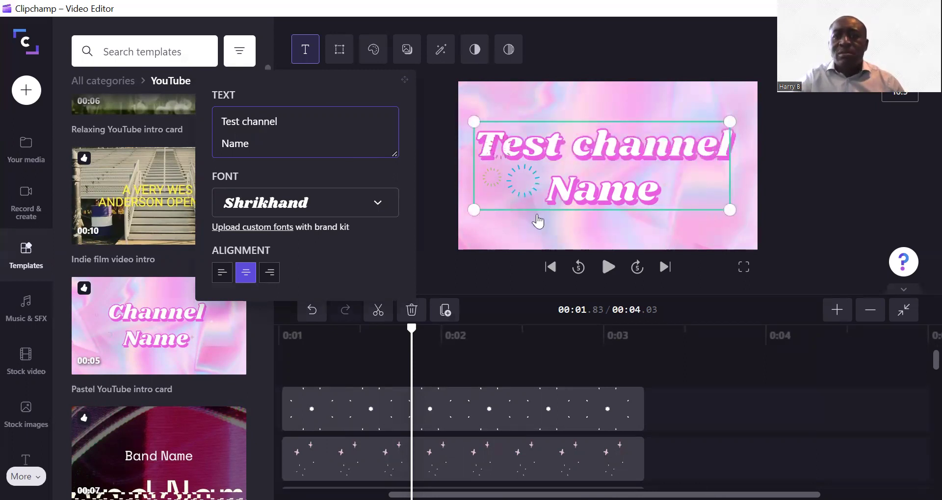
{"action": "left_click", "coordinate": [600, 231]}
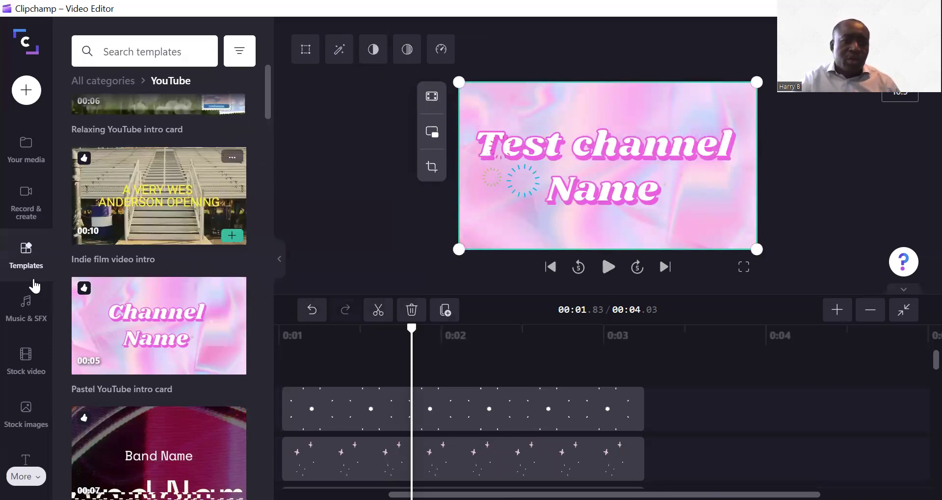
Place the imported subscribe-button video from the media library over the plain pink clip above the Vloggers Delight audio.
{"action": "scroll", "coordinate": [30, 291], "scroll_direction": "down", "scroll_amount": 1}
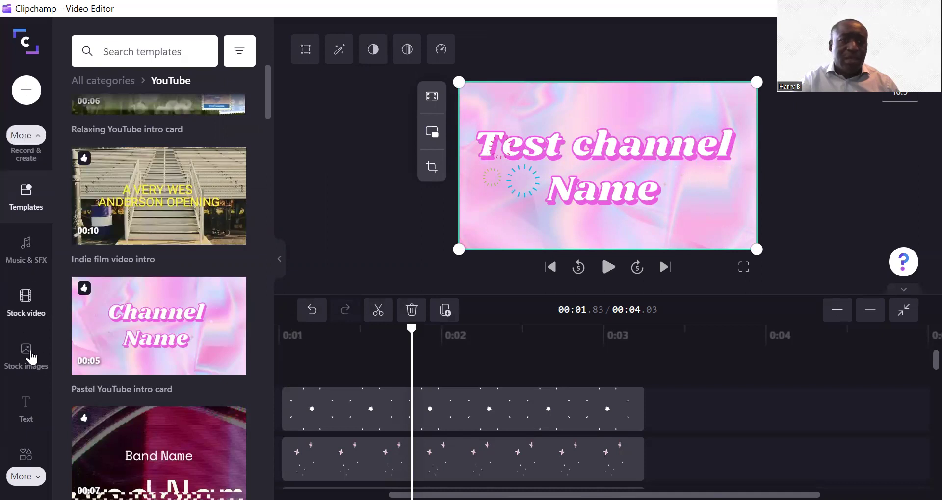
{"action": "scroll", "coordinate": [34, 157], "scroll_direction": "up", "scroll_amount": 1}
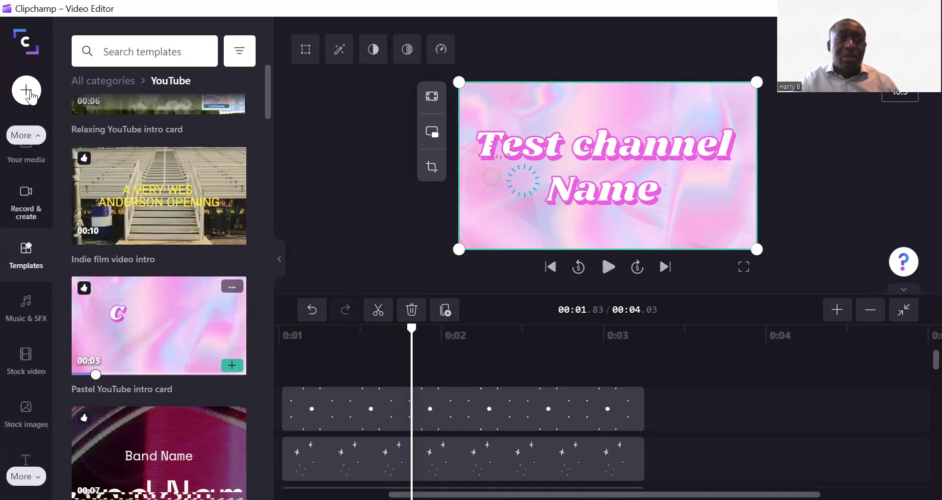
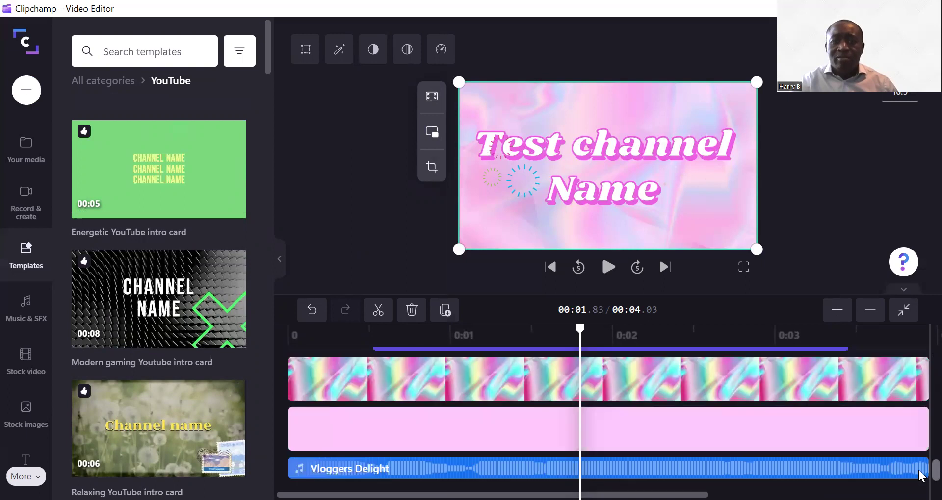
{"action": "scroll", "coordinate": [906, 470], "scroll_direction": "down", "scroll_amount": 1}
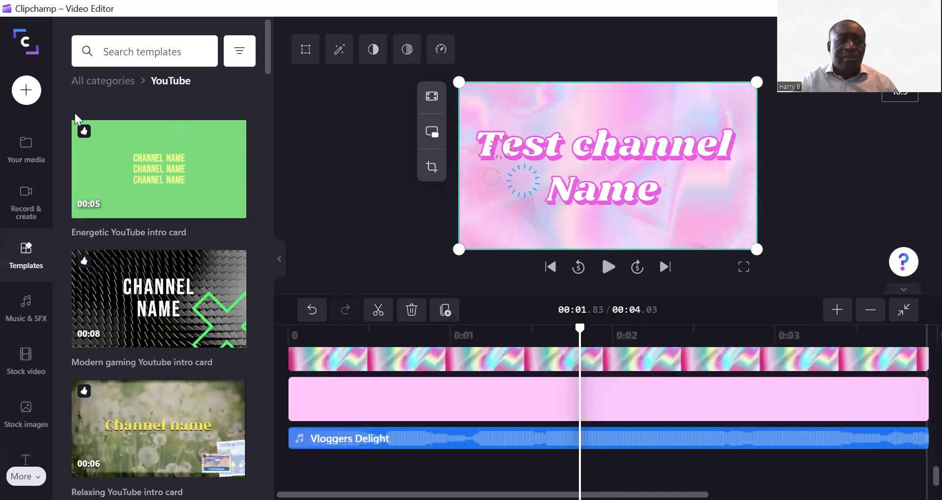
{"action": "left_click", "coordinate": [28, 146]}
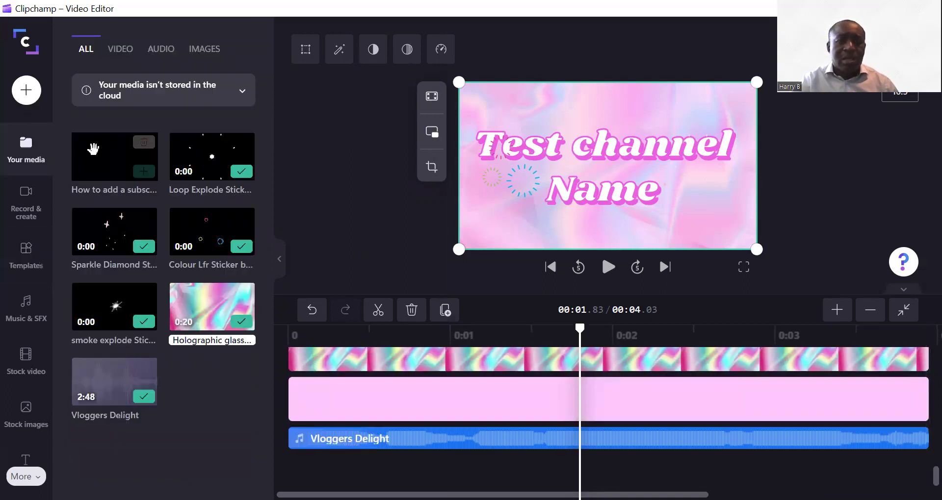
{"action": "left_click", "coordinate": [142, 173]}
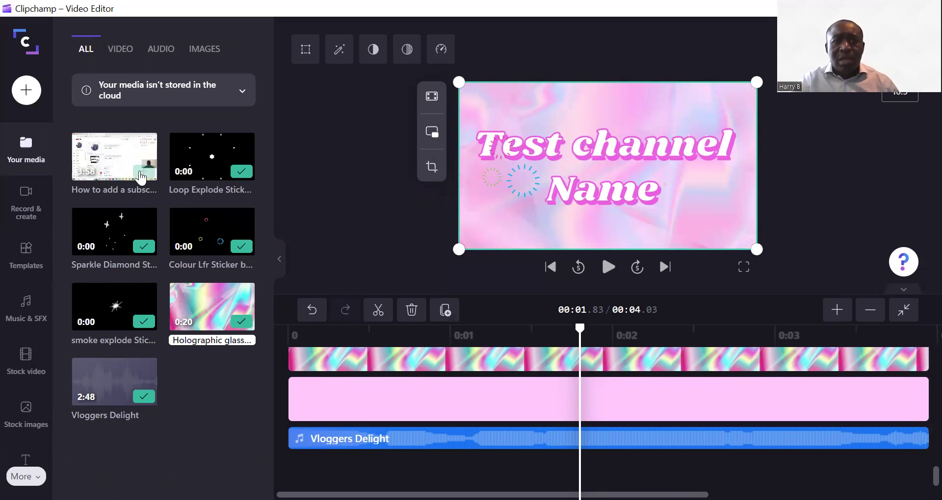
{"action": "left_click_drag", "start_coordinate": [141, 177], "coordinate": [644, 428]}
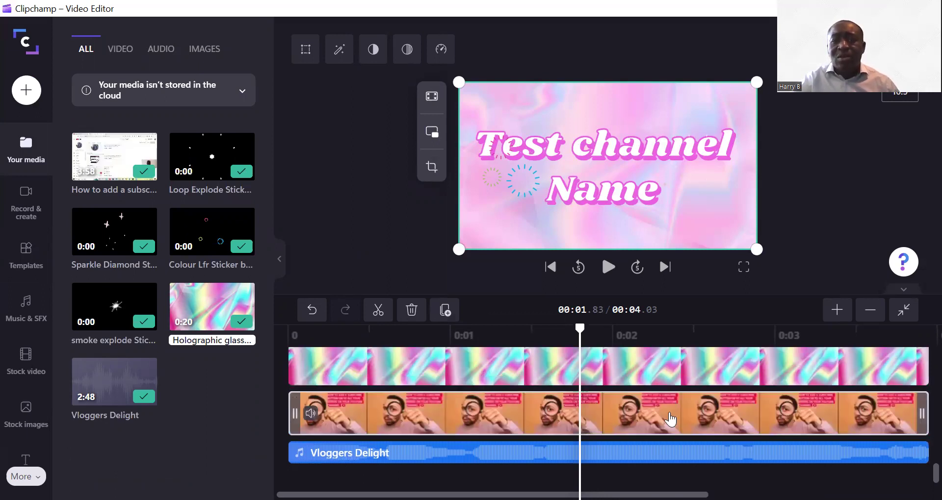
Play the intro through to its end and review the clips from the beginning of the timeline.
{"action": "left_click", "coordinate": [608, 268]}
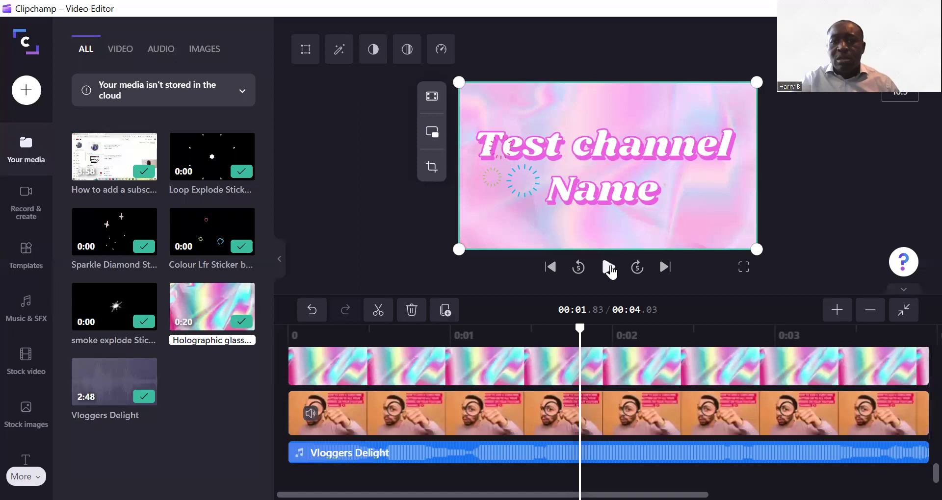
{"action": "left_click", "coordinate": [608, 269]}
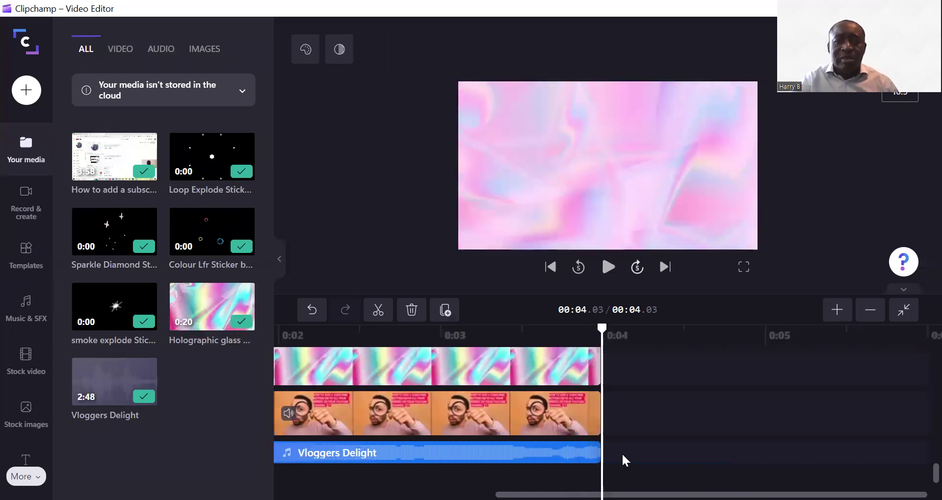
{"action": "scroll", "coordinate": [458, 446], "scroll_direction": "left", "scroll_amount": 5}
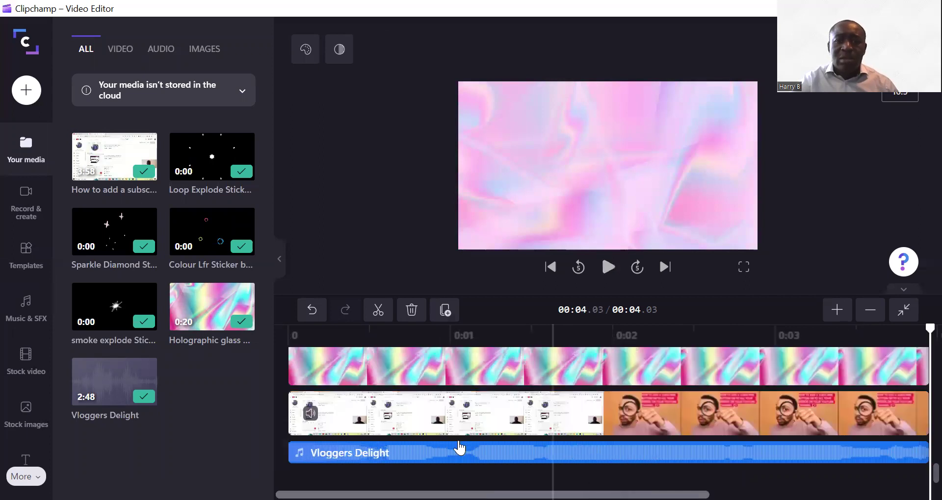
Move the subscribe-button video clip along its track so it starts right after the intro, at about 0:04.
{"action": "left_click", "coordinate": [310, 411]}
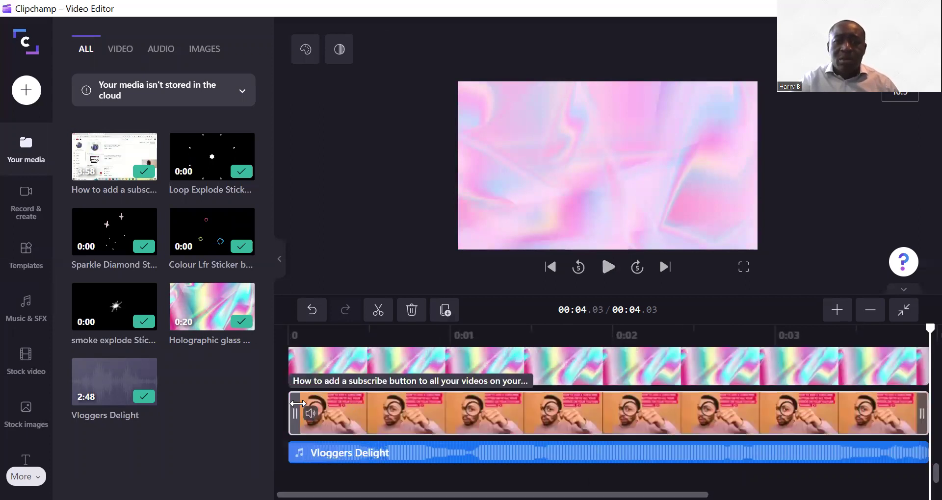
{"action": "left_click_drag", "start_coordinate": [516, 416], "coordinate": [897, 413]}
{"action": "left_click_drag", "start_coordinate": [839, 405], "coordinate": [798, 408]}
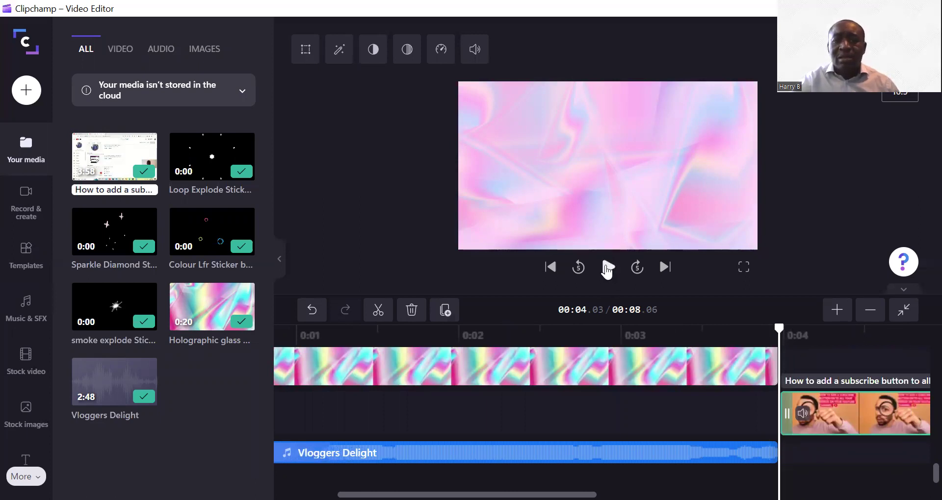
Replay the video from the start, pause it, and examine the subscribe-button clip's full extent on the timeline.
{"action": "left_click", "coordinate": [549, 267]}
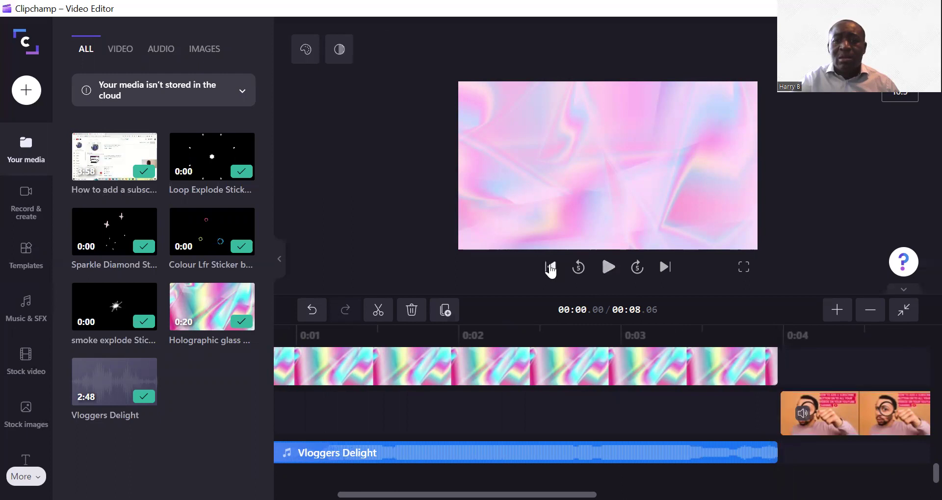
{"action": "left_click", "coordinate": [607, 267]}
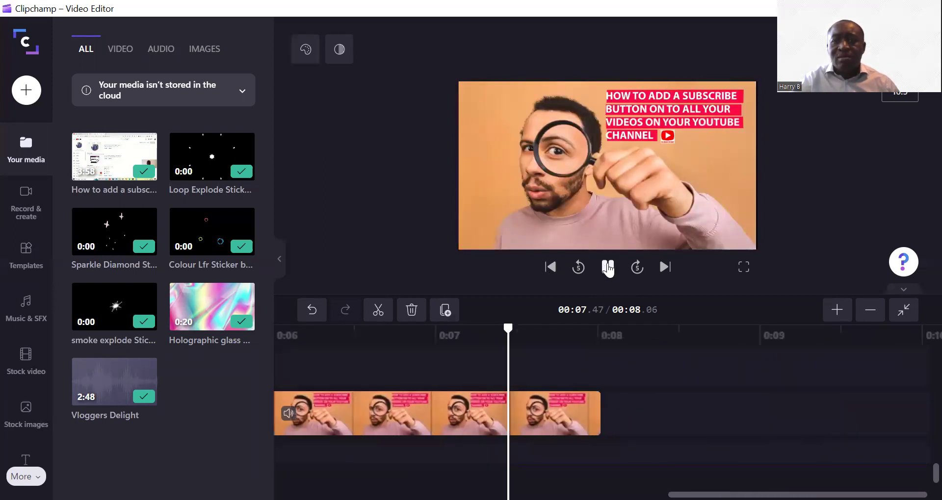
{"action": "left_click", "coordinate": [608, 267]}
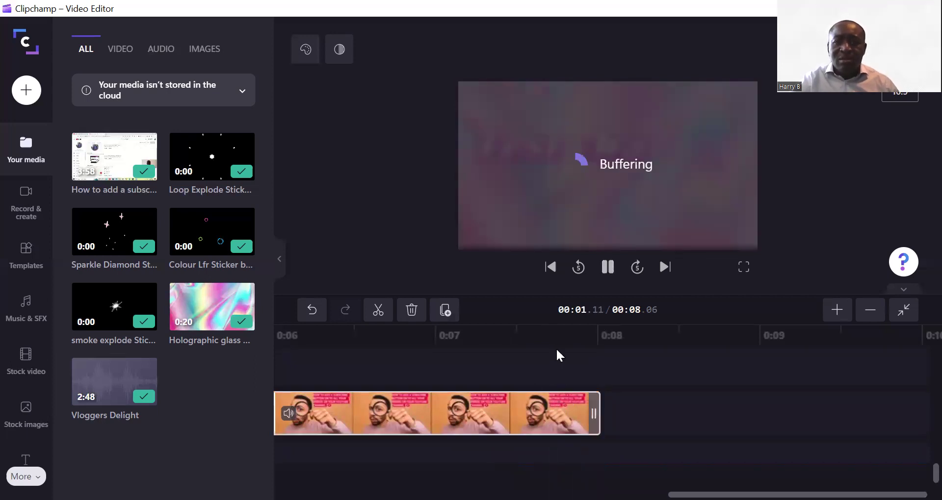
{"action": "left_click", "coordinate": [608, 268]}
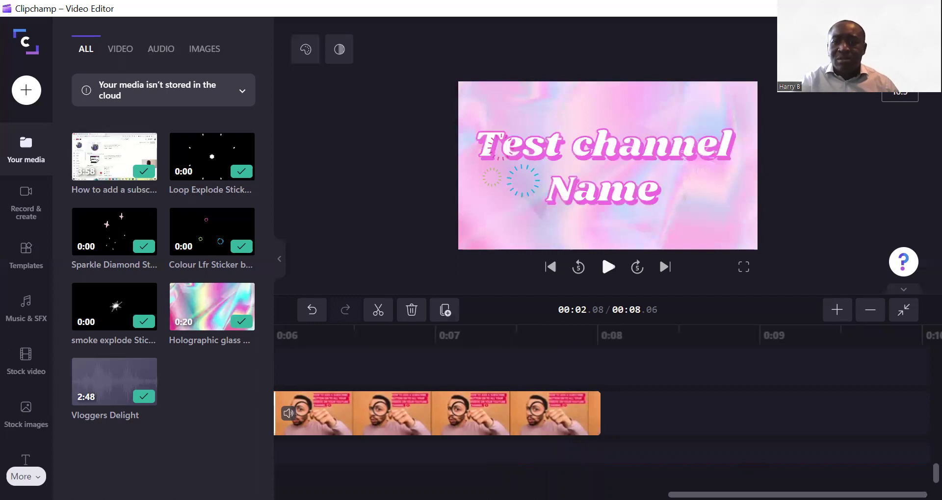
{"action": "scroll", "coordinate": [602, 393], "scroll_direction": "left", "scroll_amount": 3}
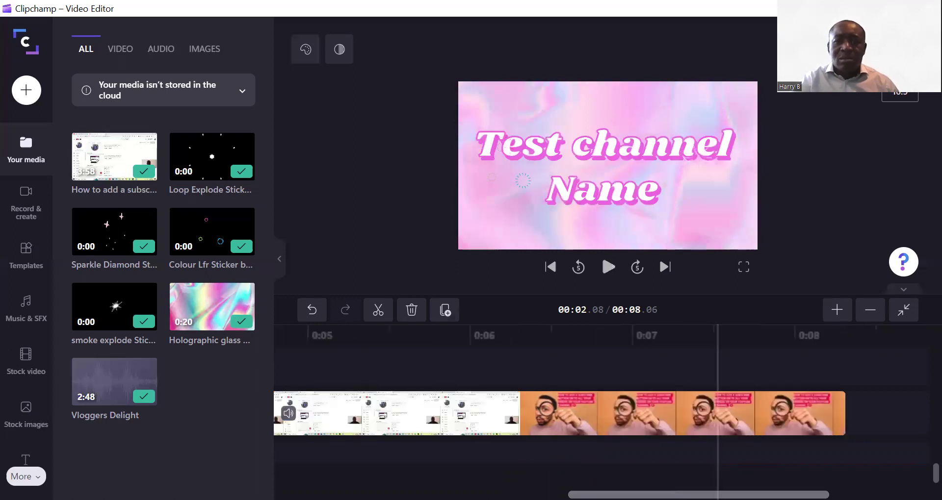
{"action": "left_click", "coordinate": [431, 425]}
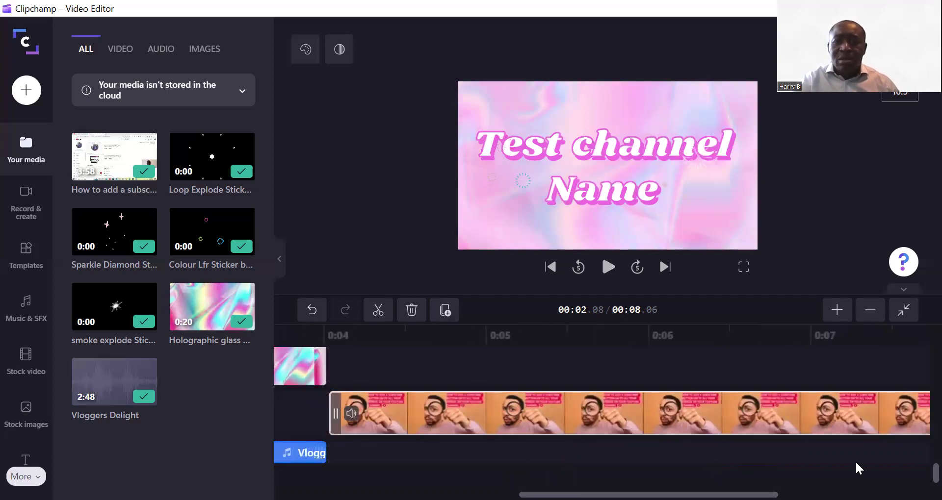
{"action": "left_click", "coordinate": [798, 473]}
{"action": "scroll", "coordinate": [766, 474], "scroll_direction": "right", "scroll_amount": 3}
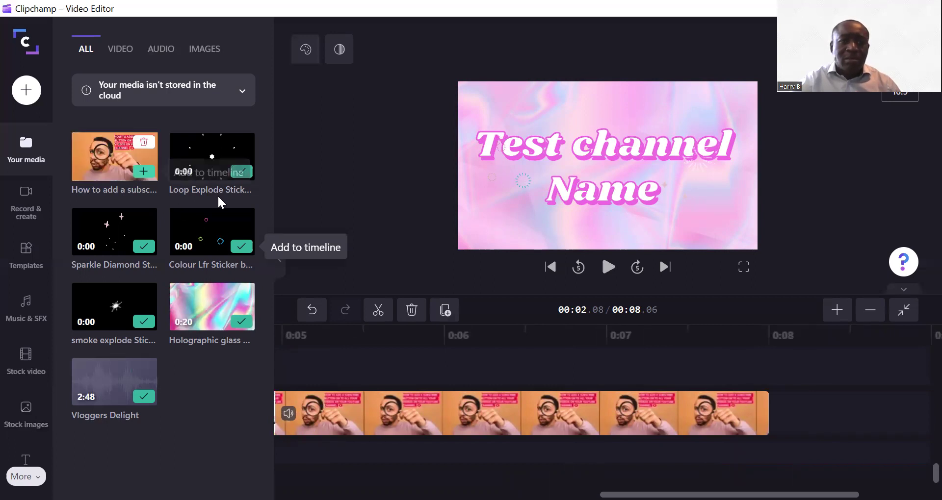
Add the Push Through title from the text collection to the timeline.
{"action": "scroll", "coordinate": [17, 385], "scroll_direction": "down", "scroll_amount": 2}
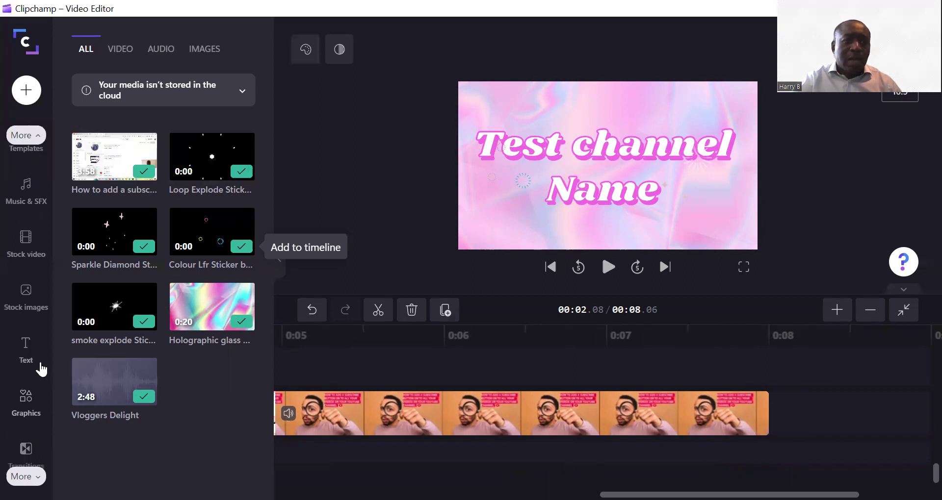
{"action": "left_click", "coordinate": [30, 346]}
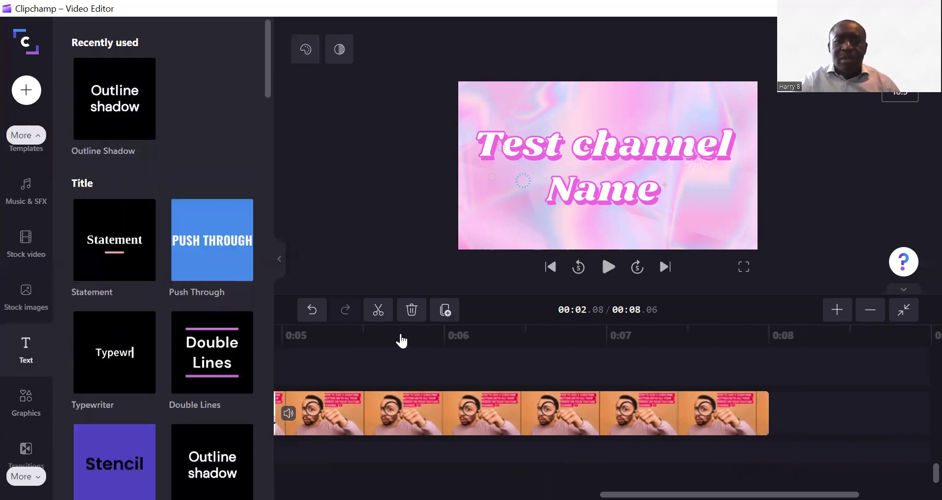
{"action": "mouse_move", "coordinate": [216, 242]}
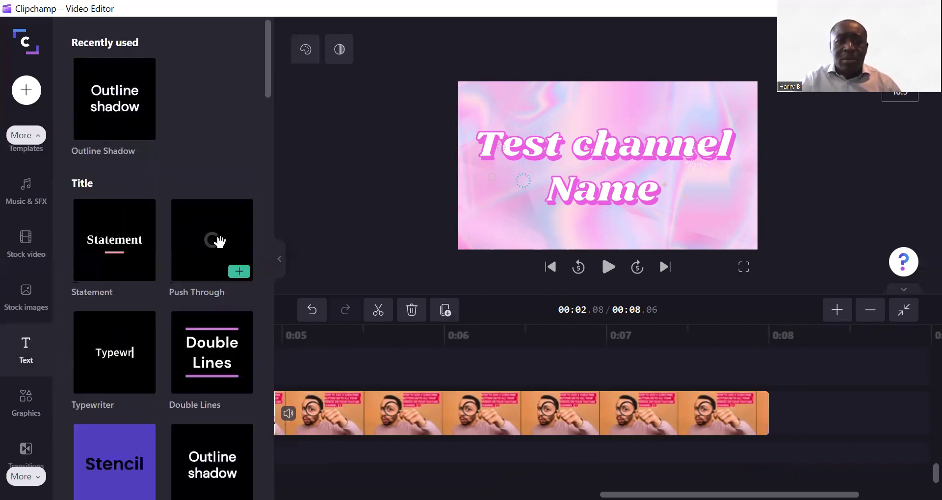
{"action": "left_click", "coordinate": [244, 273]}
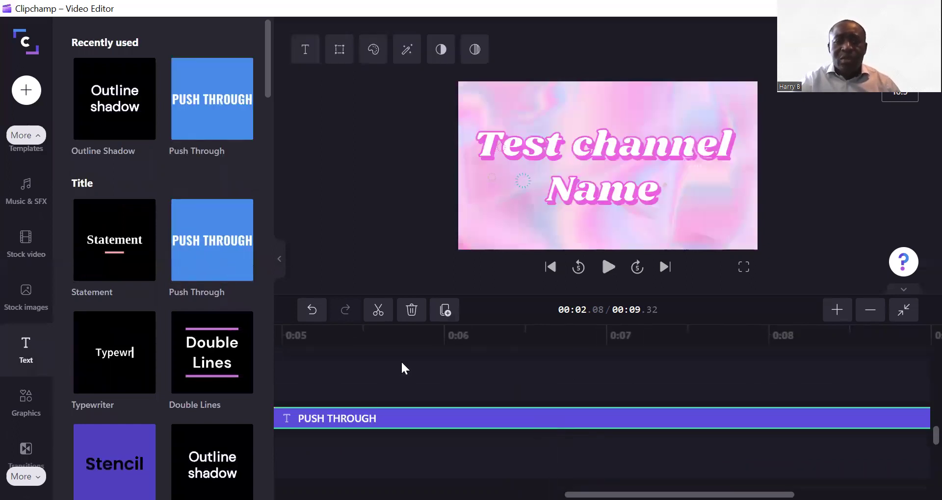
Replace the Push Through title's text with "testing" and leave the text editor.
{"action": "left_click", "coordinate": [376, 414]}
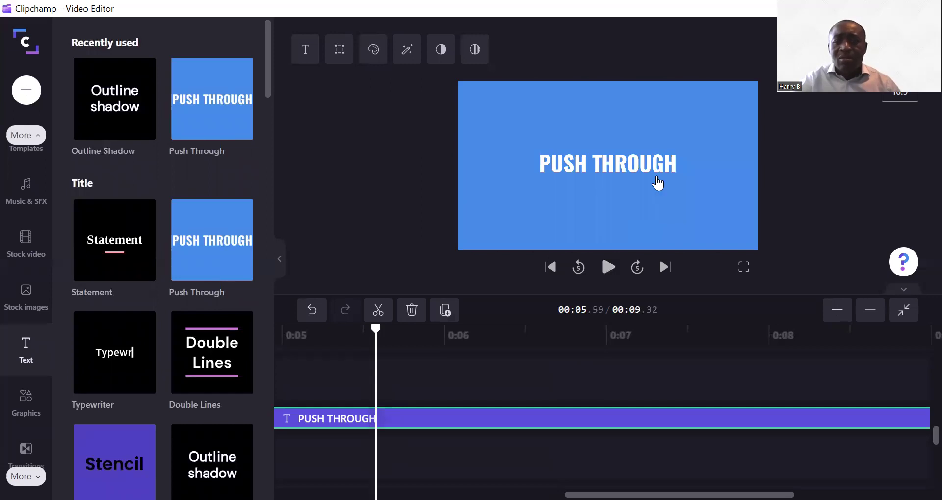
{"action": "left_click", "coordinate": [660, 179]}
{"action": "double_click", "coordinate": [613, 164]}
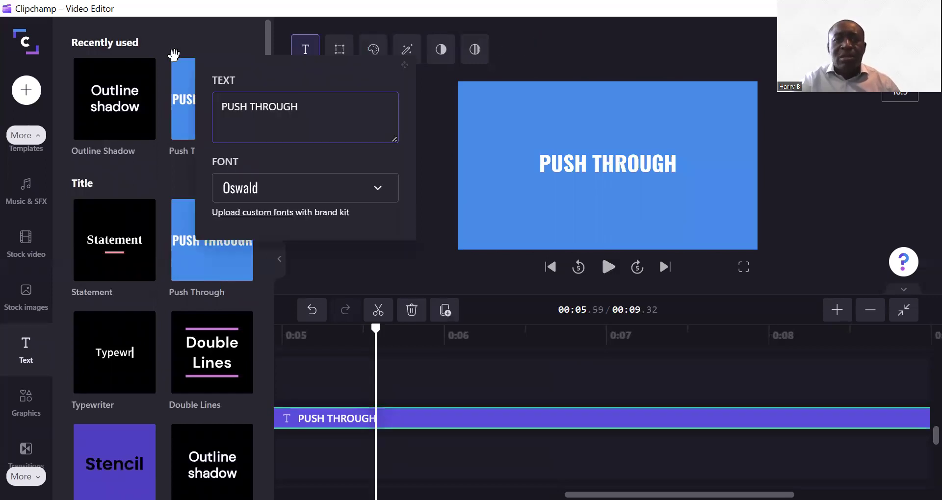
{"action": "key", "text": "ctrl+a"}
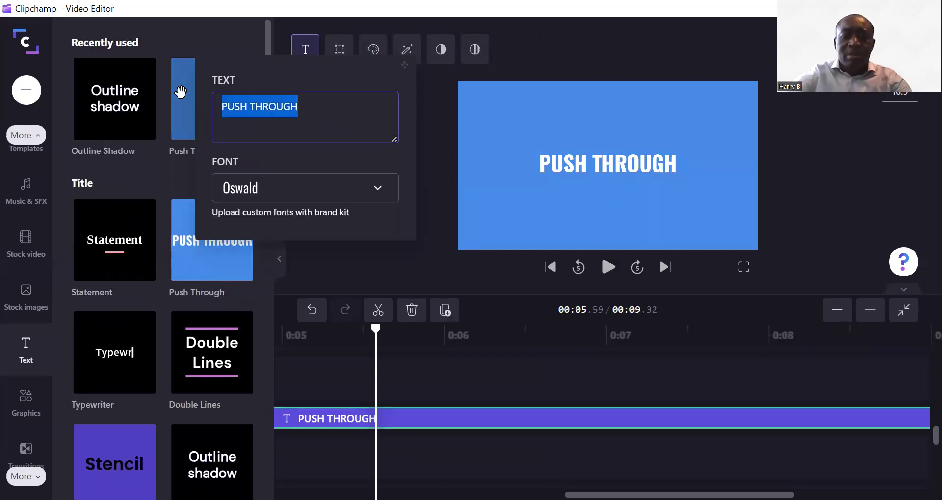
{"action": "key", "text": "BackSpace"}
{"action": "type", "text": "test"}
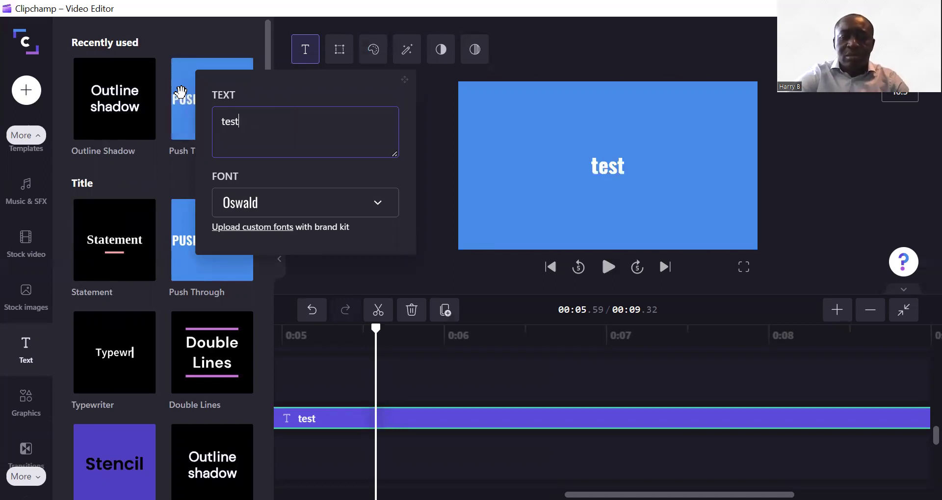
{"action": "type", "text": "ing"}
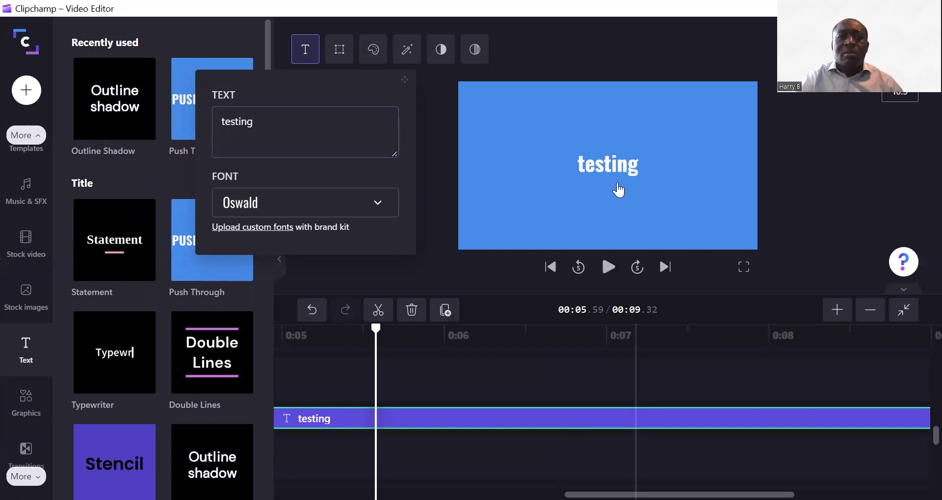
{"action": "left_click", "coordinate": [678, 142]}
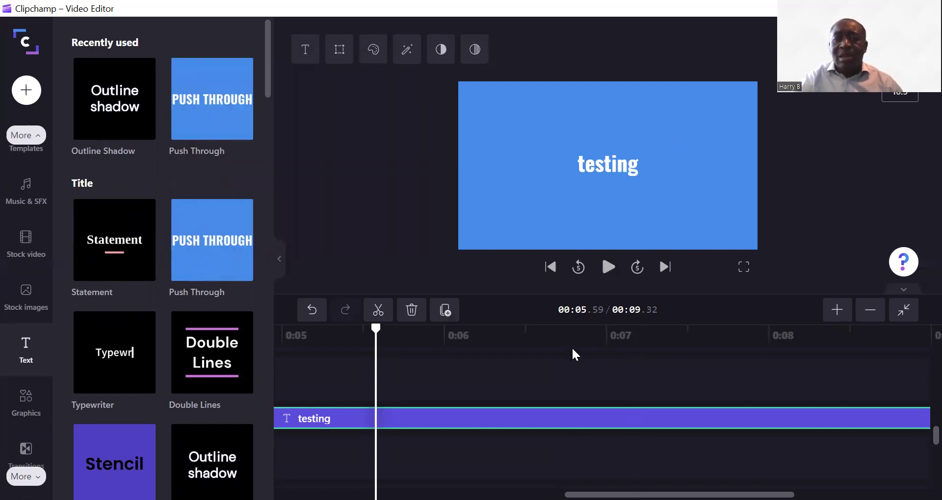
Move the "testing" title earlier to start at about 0:03.8 and set the playhead to 0:03.60.
{"action": "mouse_move", "coordinate": [381, 403]}
{"action": "left_mouse_down"}
{"action": "mouse_move", "coordinate": [374, 392]}
{"action": "mouse_move", "coordinate": [265, 389]}
{"action": "mouse_move", "coordinate": [501, 419]}
{"action": "mouse_move", "coordinate": [396, 405]}
{"action": "left_mouse_up"}
{"action": "left_click_drag", "start_coordinate": [377, 364], "coordinate": [342, 369]}
{"action": "left_click", "coordinate": [321, 367]}
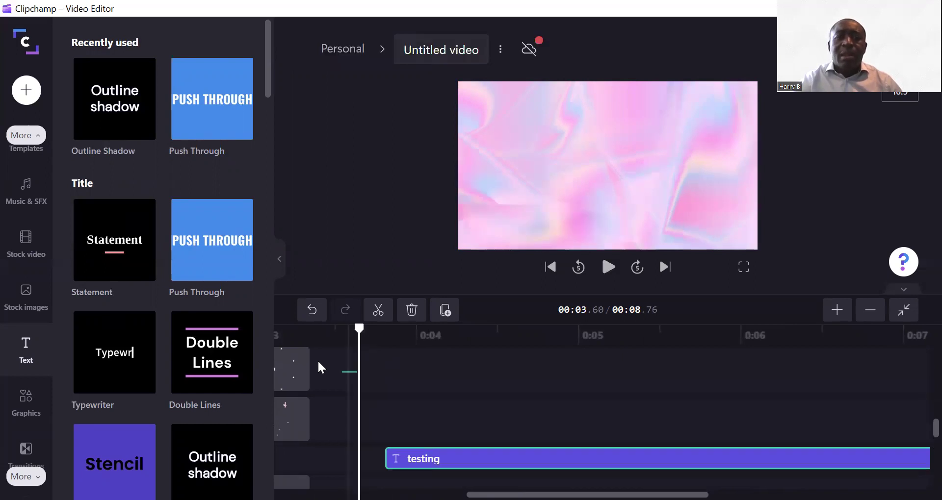
Move the Vloggers Delight audio and Loop Explode sticker together so that the sticker starts at about 0:05.6.
{"action": "scroll", "coordinate": [358, 384], "scroll_direction": "up", "scroll_amount": 2}
{"action": "scroll", "coordinate": [539, 449], "scroll_direction": "down", "scroll_amount": 1}
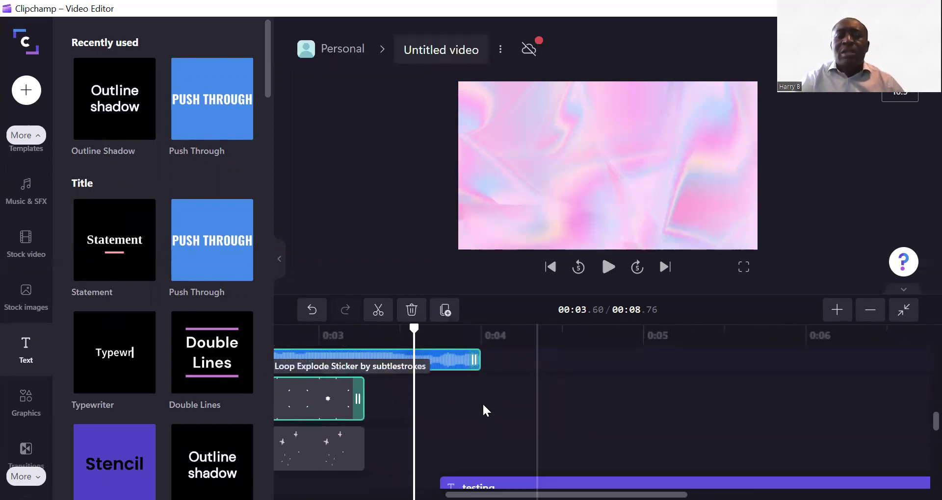
{"action": "scroll", "coordinate": [514, 394], "scroll_direction": "up", "scroll_amount": 2}
{"action": "left_click_drag", "start_coordinate": [453, 419], "coordinate": [927, 412]}
{"action": "left_click_drag", "start_coordinate": [796, 409], "coordinate": [853, 409]}
{"action": "scroll", "coordinate": [614, 406], "scroll_direction": "right", "scroll_amount": 2}
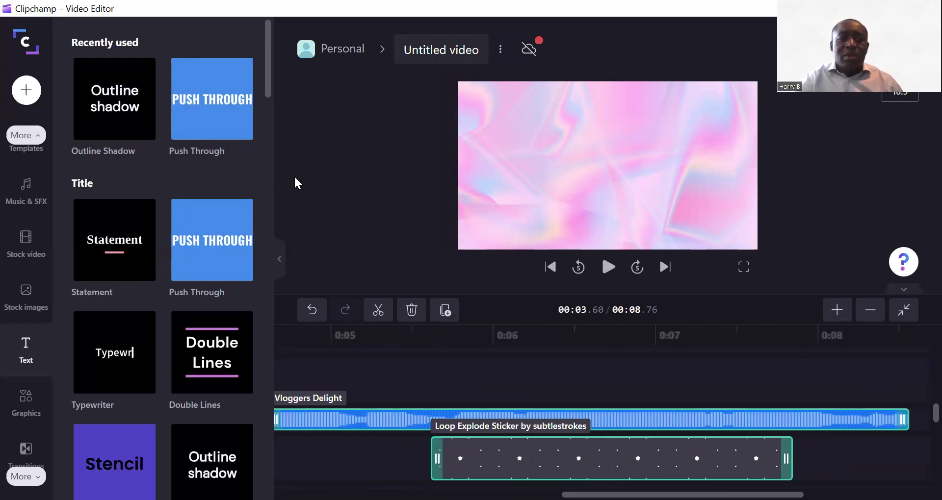
Open the export options and examine the available video quality choices.
{"action": "scroll", "coordinate": [25, 319], "scroll_direction": "down", "scroll_amount": 1}
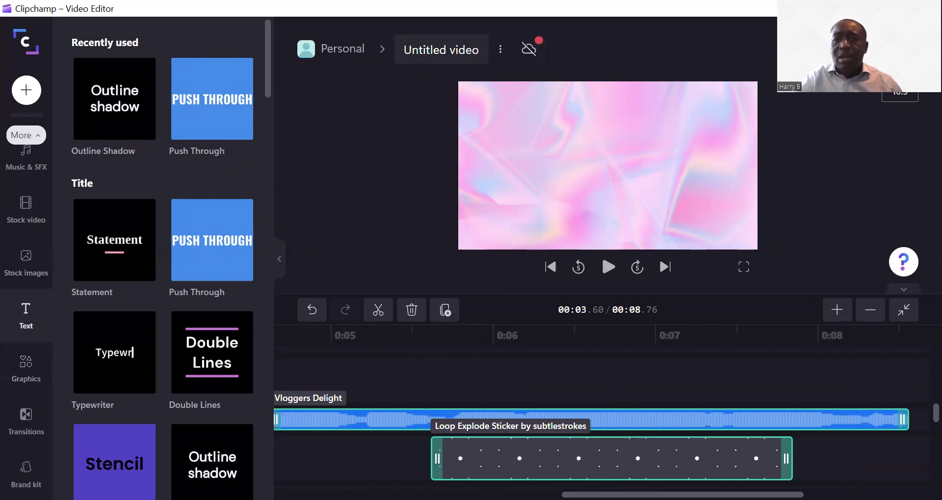
{"action": "left_click", "coordinate": [900, 49]}
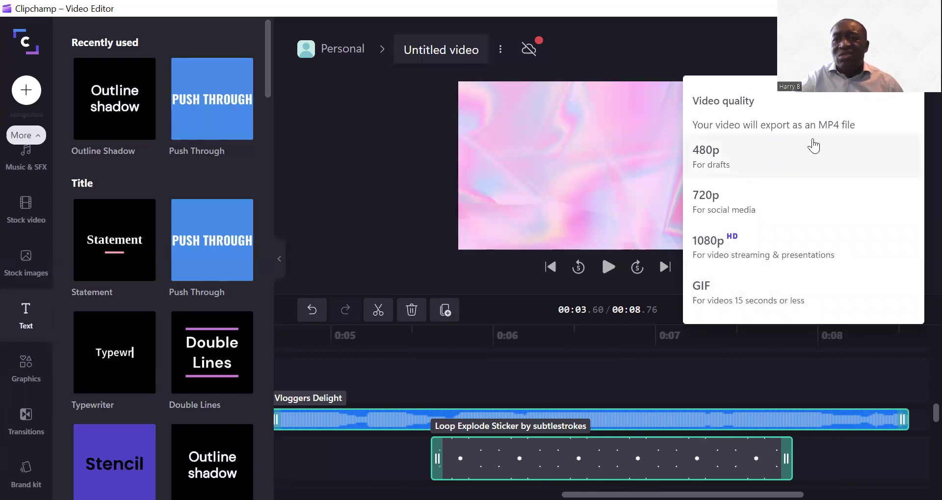
{"action": "left_click", "coordinate": [898, 49]}
{"action": "left_click", "coordinate": [898, 49]}
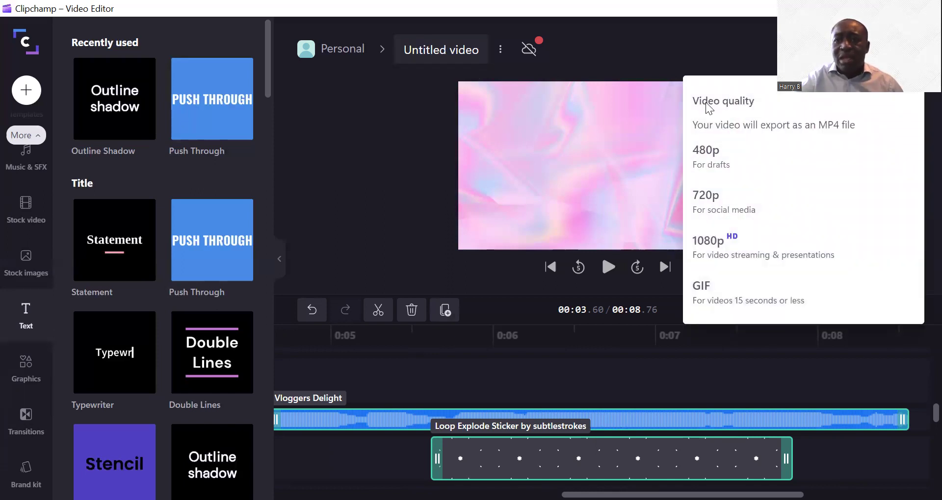
Export the video in 720p quality and rename it from the export page as "testing".
{"action": "left_click", "coordinate": [719, 199]}
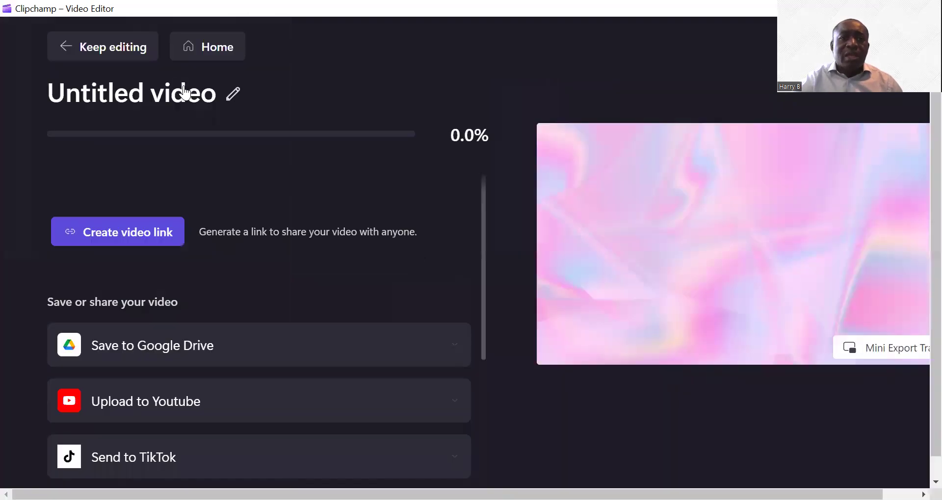
{"action": "left_click", "coordinate": [209, 91]}
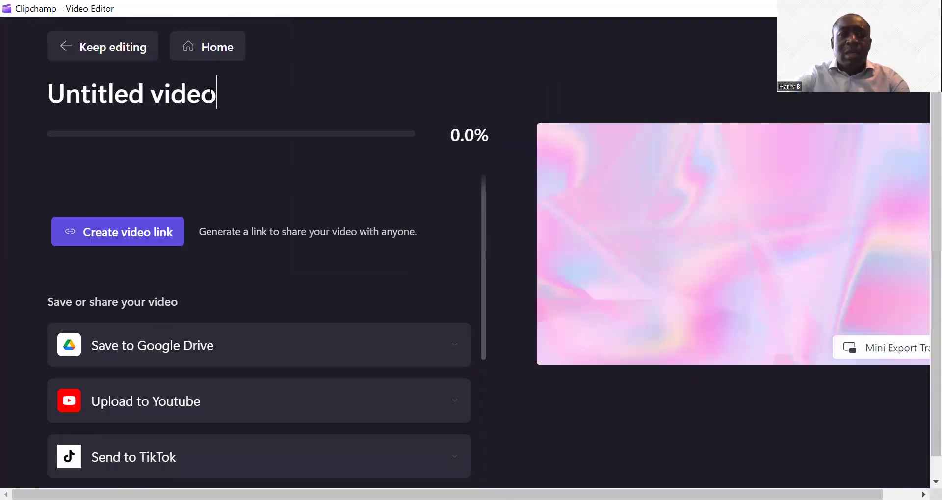
{"action": "key", "text": "BackSpace"}
{"action": "key", "text": "BackSpace"}
{"action": "key", "text": "BackSpace"}
{"action": "key", "text": "BackSpace"}
{"action": "key", "text": "BackSpace"}
{"action": "key", "text": "BackSpace"}
{"action": "key", "text": "BackSpace"}
{"action": "key", "text": "BackSpace"}
{"action": "key", "text": "BackSpace"}
{"action": "key", "text": "BackSpace"}
{"action": "key", "text": "BackSpace"}
{"action": "key", "text": "BackSpace"}
{"action": "key", "text": "BackSpace"}
{"action": "type", "text": "testing"}
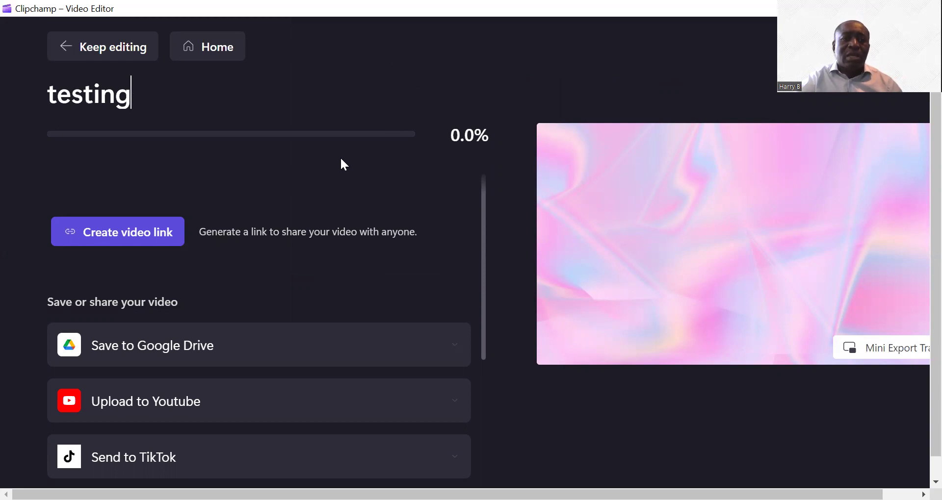
Examine the available destinations for saving or sharing the exported video, from Google Drive through LinkedIn.
{"action": "scroll", "coordinate": [340, 157], "scroll_direction": "down", "scroll_amount": 1}
{"action": "scroll", "coordinate": [304, 206], "scroll_direction": "down", "scroll_amount": 2}
{"action": "scroll", "coordinate": [152, 248], "scroll_direction": "up", "scroll_amount": 2}
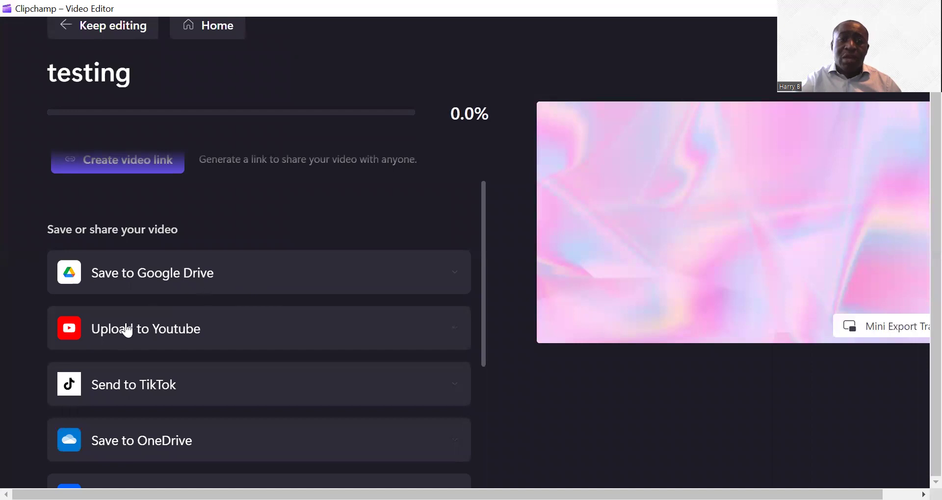
{"action": "scroll", "coordinate": [206, 317], "scroll_direction": "down", "scroll_amount": 2}
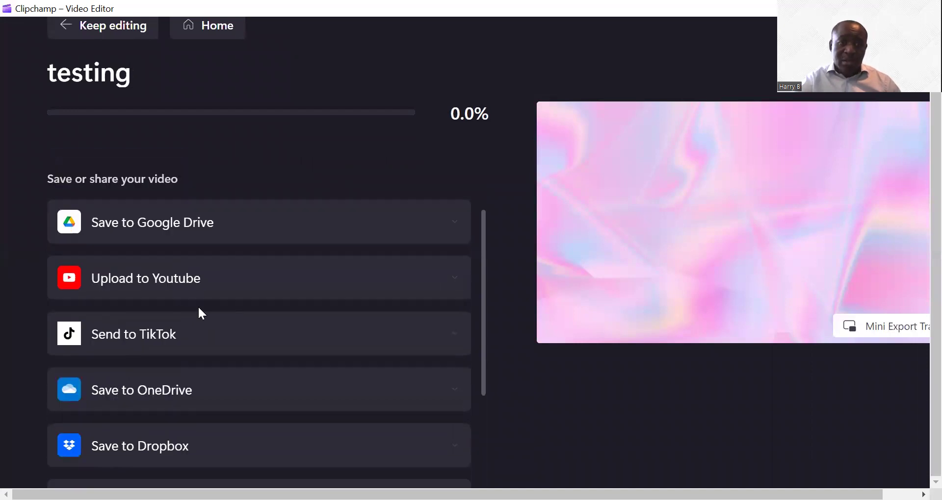
{"action": "scroll", "coordinate": [197, 340], "scroll_direction": "down", "scroll_amount": 4}
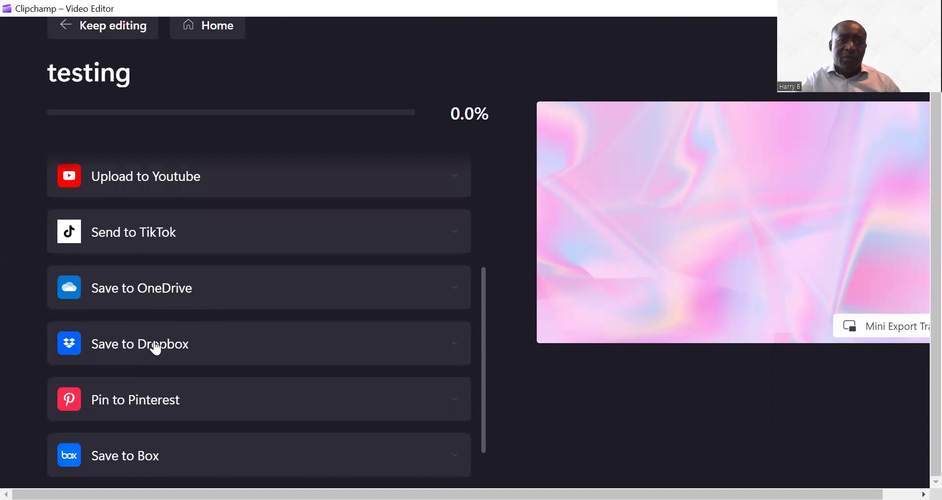
{"action": "scroll", "coordinate": [222, 391], "scroll_direction": "down", "scroll_amount": 2}
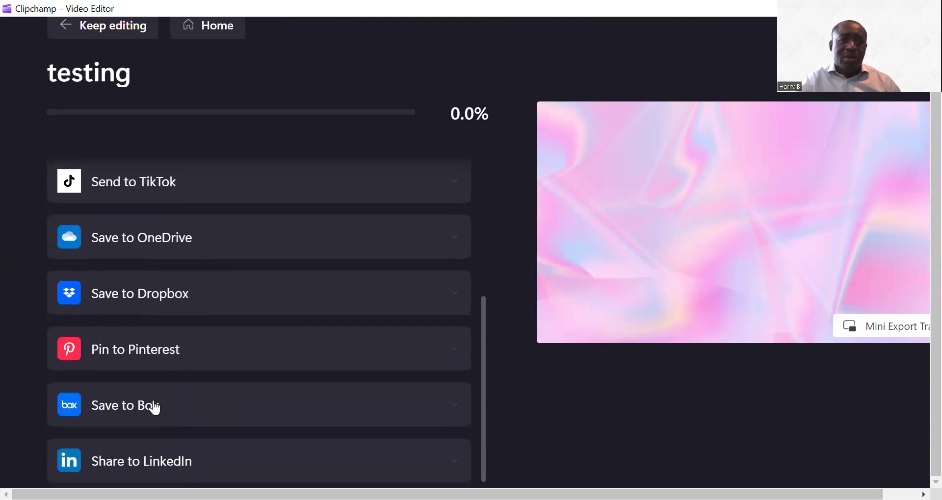
{"action": "scroll", "coordinate": [171, 383], "scroll_direction": "up", "scroll_amount": 4}
{"action": "scroll", "coordinate": [186, 358], "scroll_direction": "down", "scroll_amount": 4}
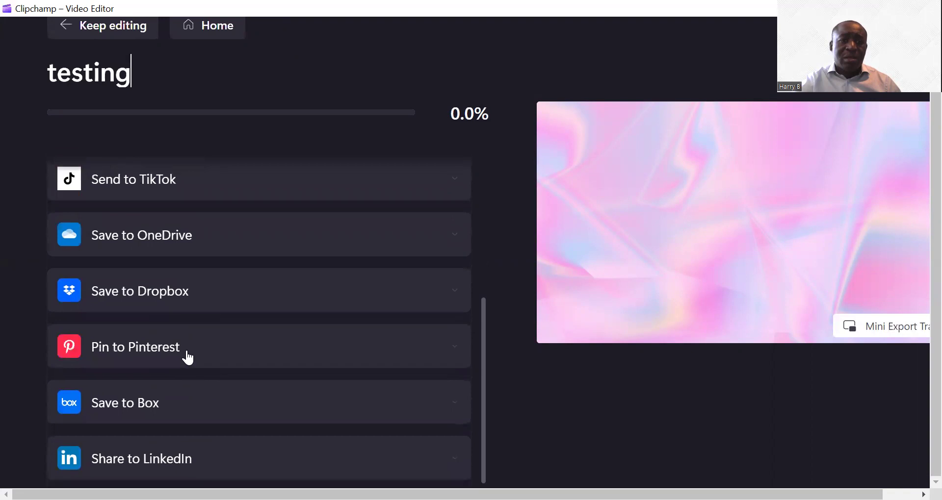
{"action": "scroll", "coordinate": [185, 358], "scroll_direction": "up", "scroll_amount": 10}
{"action": "scroll", "coordinate": [177, 319], "scroll_direction": "down", "scroll_amount": 6}
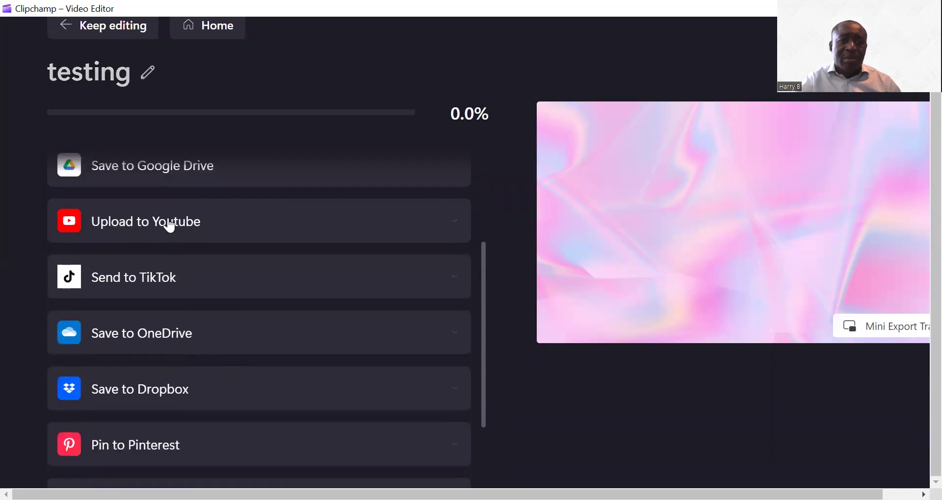
Open the YouTube upload settings and look over the file name and description, selecting the description text.
{"action": "left_click", "coordinate": [169, 226]}
{"action": "scroll", "coordinate": [193, 310], "scroll_direction": "down", "scroll_amount": 3}
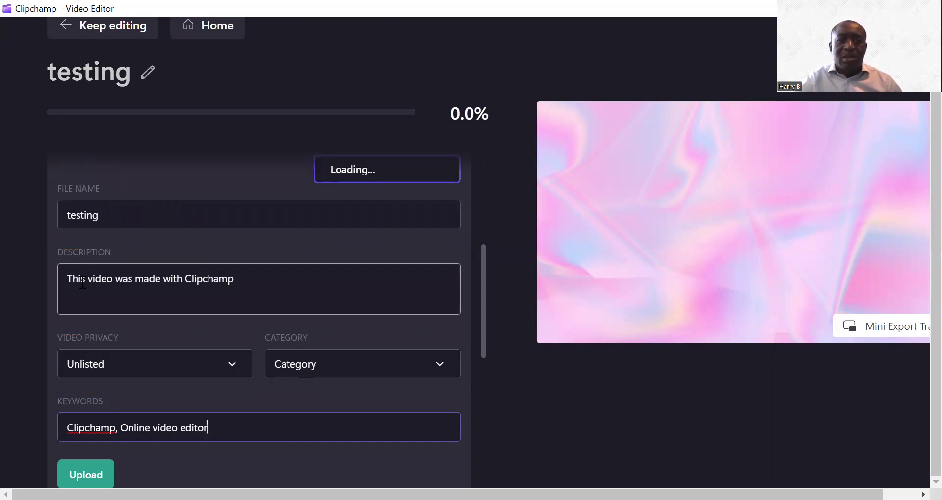
{"action": "left_click_drag", "start_coordinate": [79, 279], "coordinate": [59, 279]}
{"action": "left_click", "coordinate": [266, 283]}
{"action": "scroll", "coordinate": [165, 284], "scroll_direction": "down", "scroll_amount": 2}
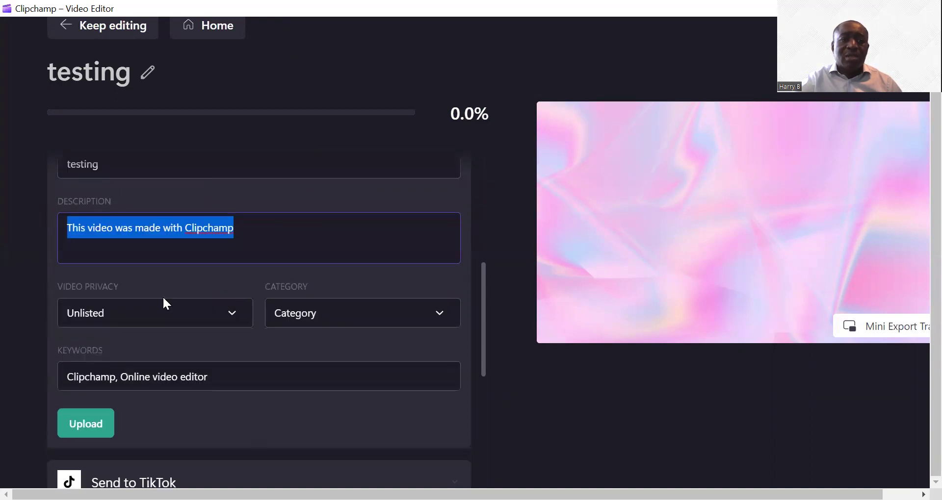
Examine the YouTube upload's video privacy and category choices, and review the rest of the upload form.
{"action": "left_click", "coordinate": [228, 268]}
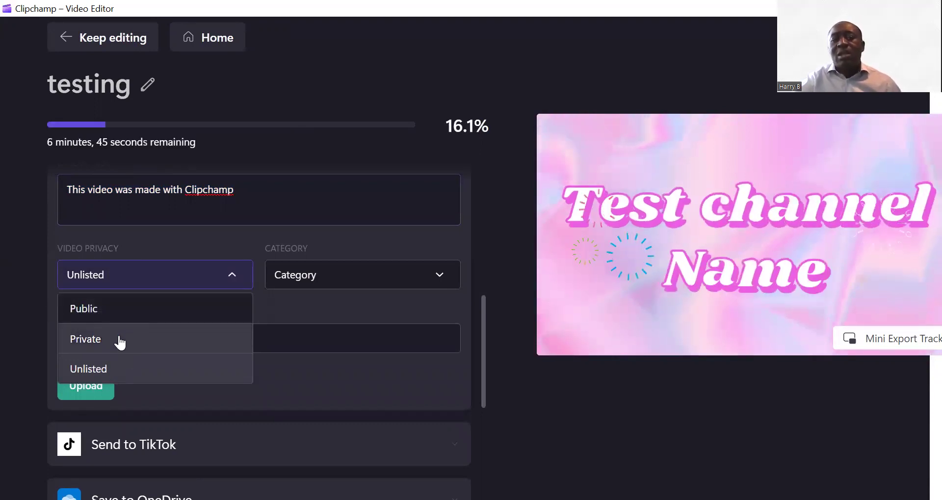
{"action": "left_click", "coordinate": [443, 276]}
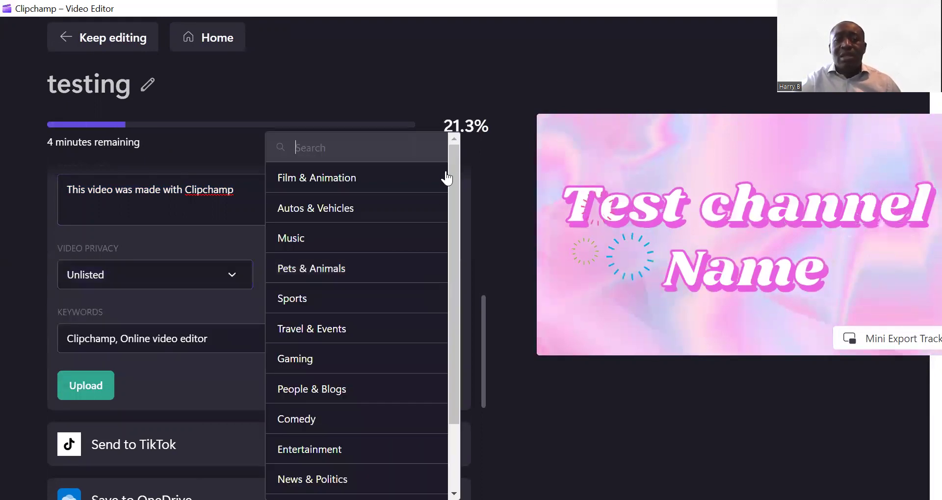
{"action": "left_click_drag", "start_coordinate": [454, 171], "coordinate": [454, 262]}
{"action": "left_click_drag", "start_coordinate": [456, 196], "coordinate": [466, 185]}
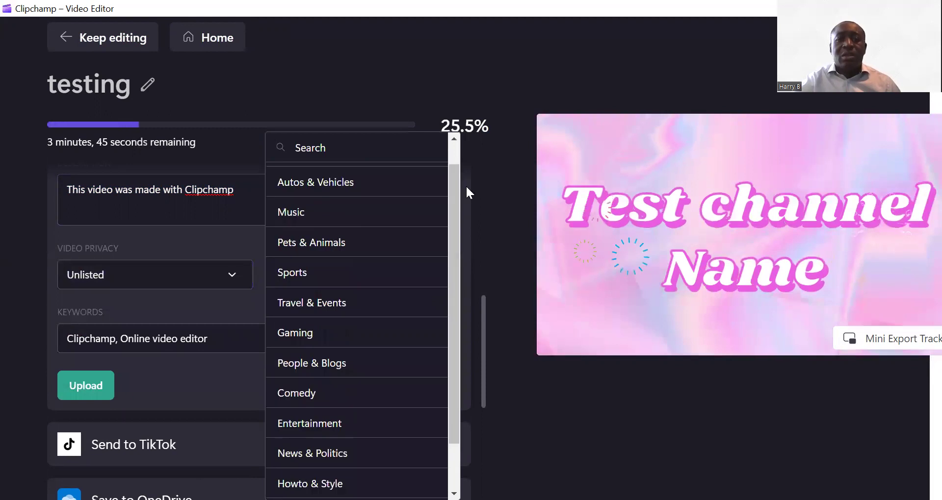
{"action": "left_click", "coordinate": [466, 185]}
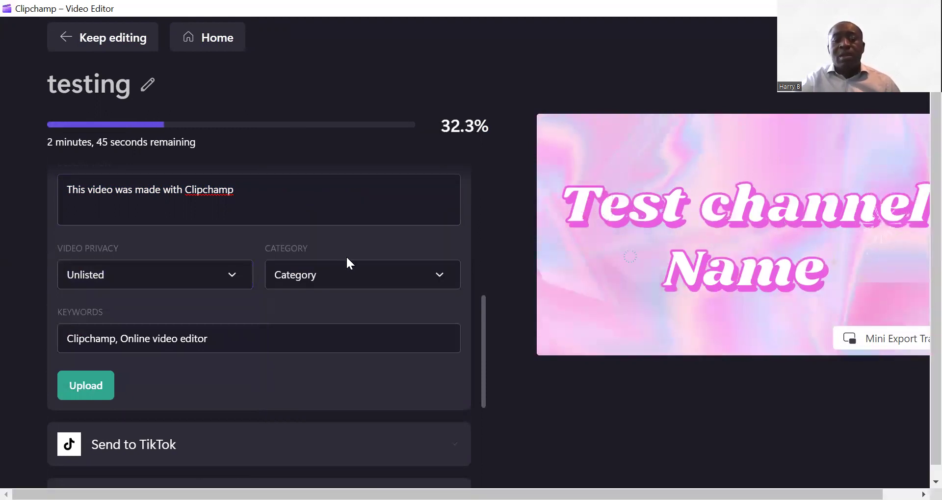
{"action": "scroll", "coordinate": [347, 263], "scroll_direction": "down", "scroll_amount": 1}
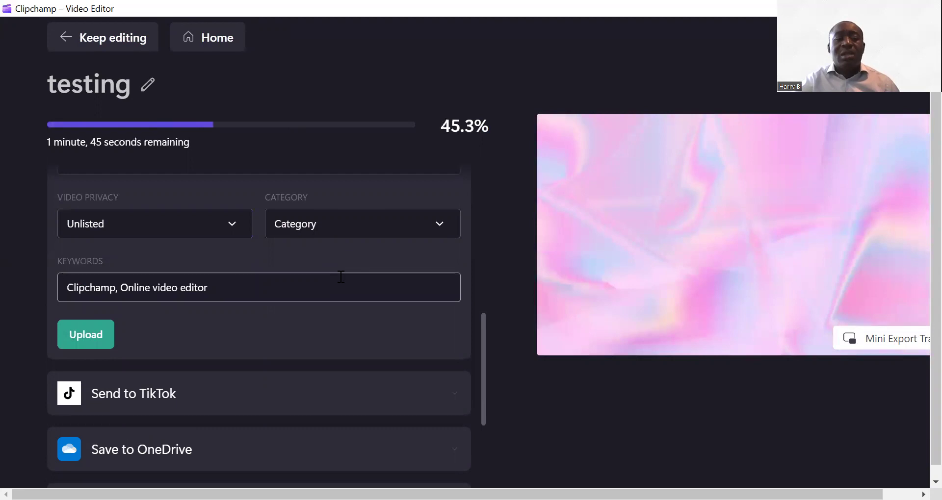
{"action": "mouse_move", "coordinate": [341, 277]}
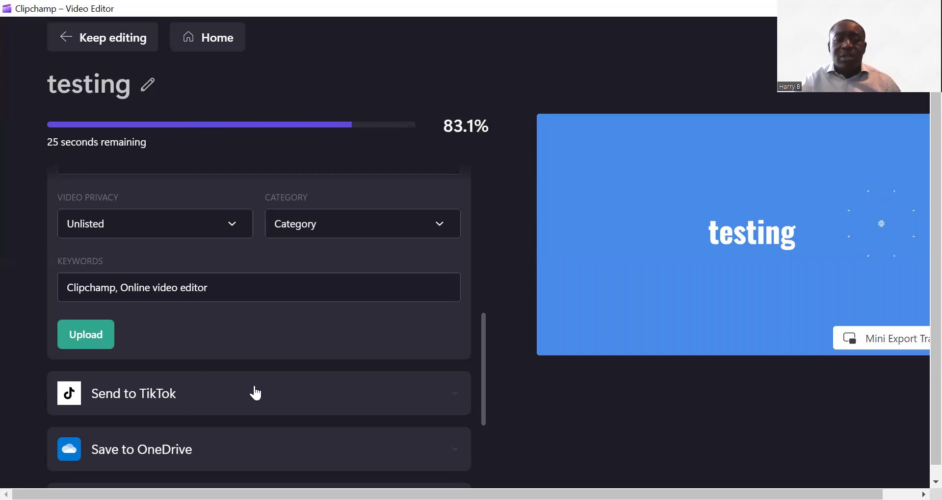
{"action": "scroll", "coordinate": [258, 386], "scroll_direction": "down", "scroll_amount": 3}
{"action": "scroll", "coordinate": [261, 381], "scroll_direction": "up", "scroll_amount": 6}
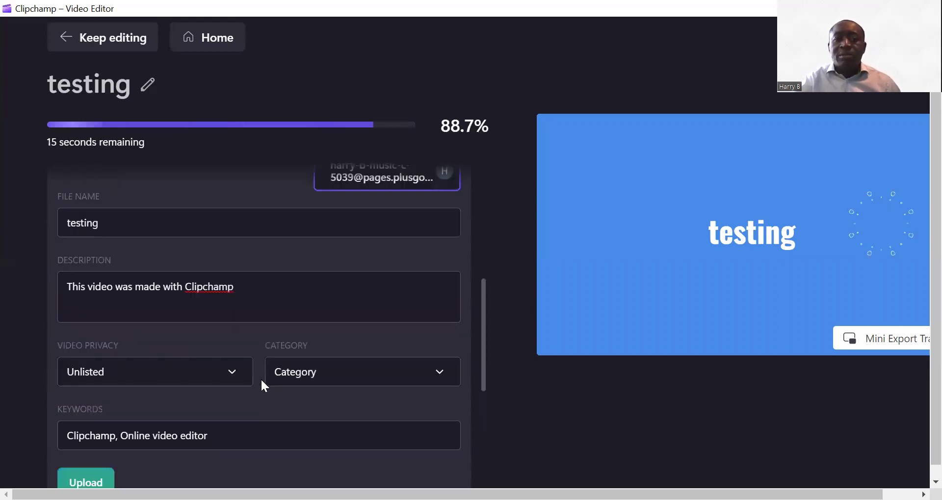
{"action": "scroll", "coordinate": [321, 362], "scroll_direction": "up", "scroll_amount": 5}
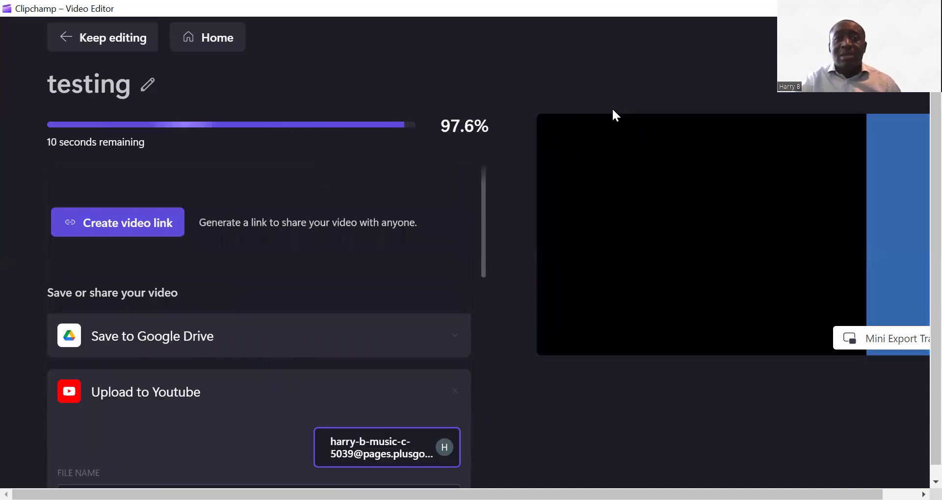